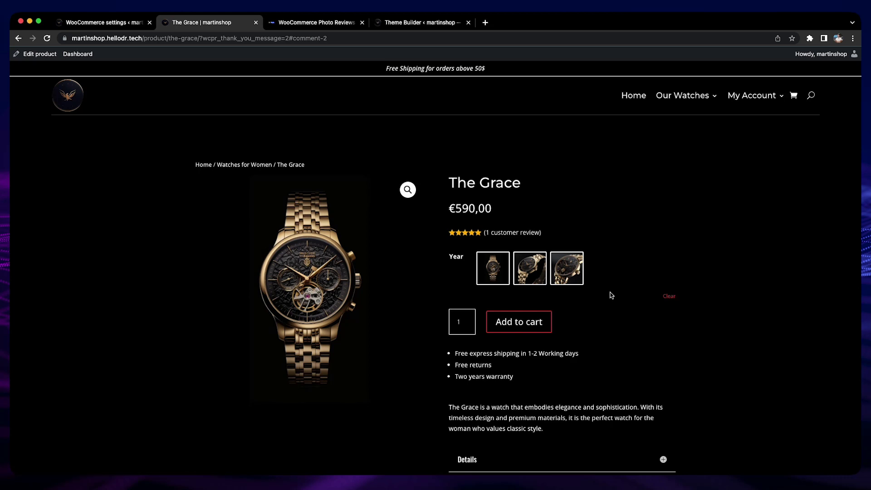
{"action": "scroll", "coordinate": [611, 295], "scroll_direction": "down", "scroll_amount": 3}
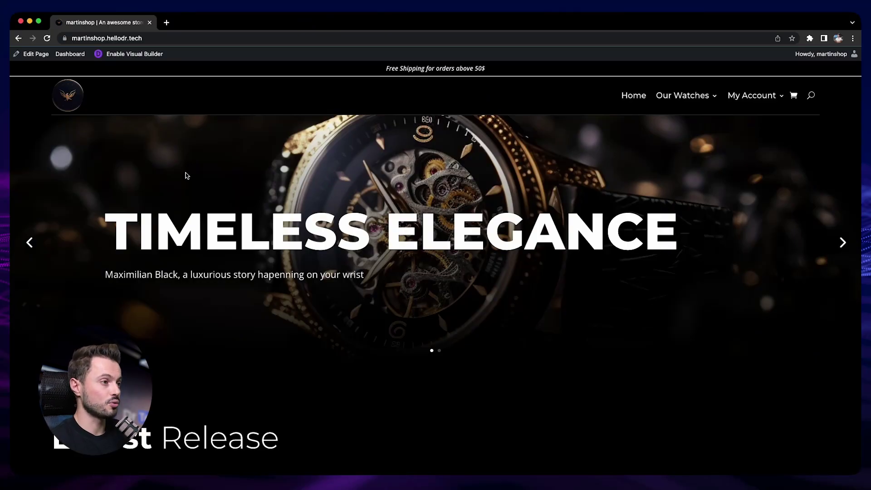
Step: Enable product reviews in the store's general product settings from the dashboard
{"action": "left_click", "coordinate": [68, 56]}
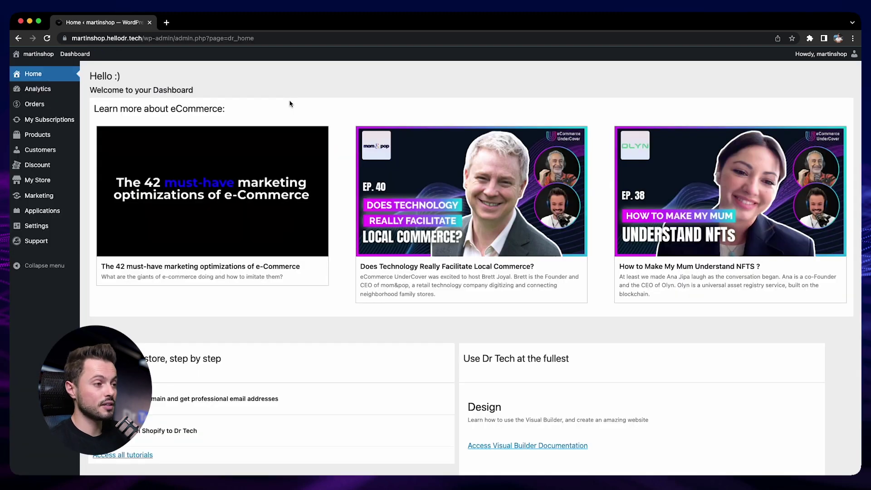
{"action": "left_click", "coordinate": [66, 226]}
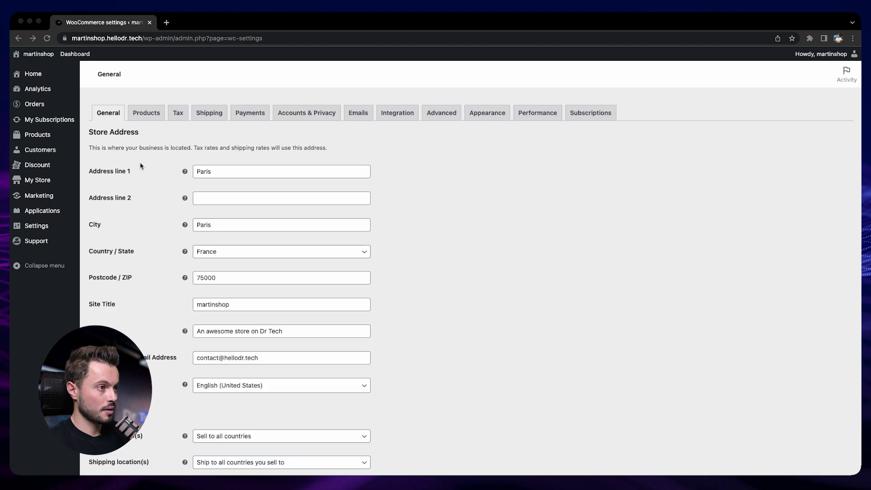
{"action": "left_click", "coordinate": [149, 118]}
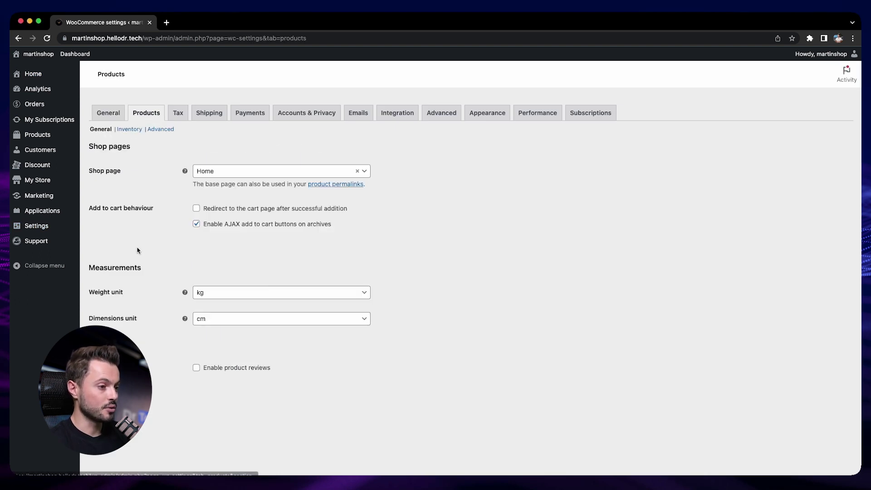
{"action": "left_click", "coordinate": [196, 367]}
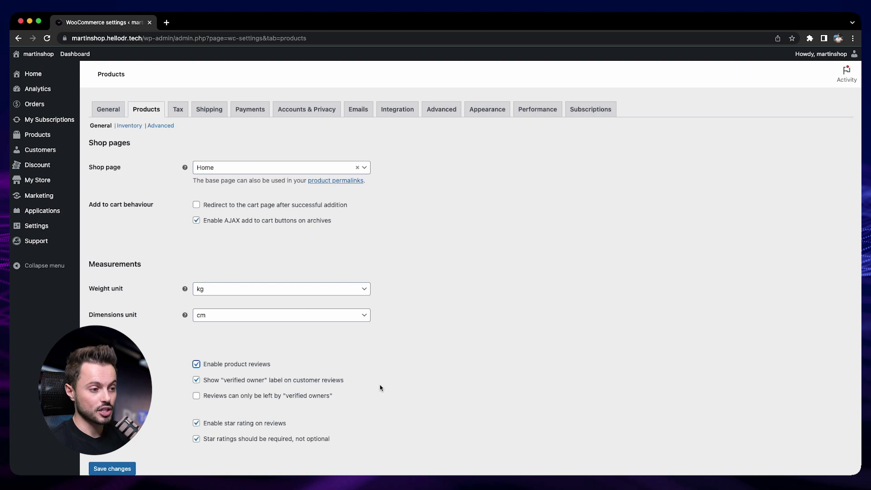
Step: Restrict reviews to verified owners only and save the product settings
{"action": "left_click", "coordinate": [301, 399]}
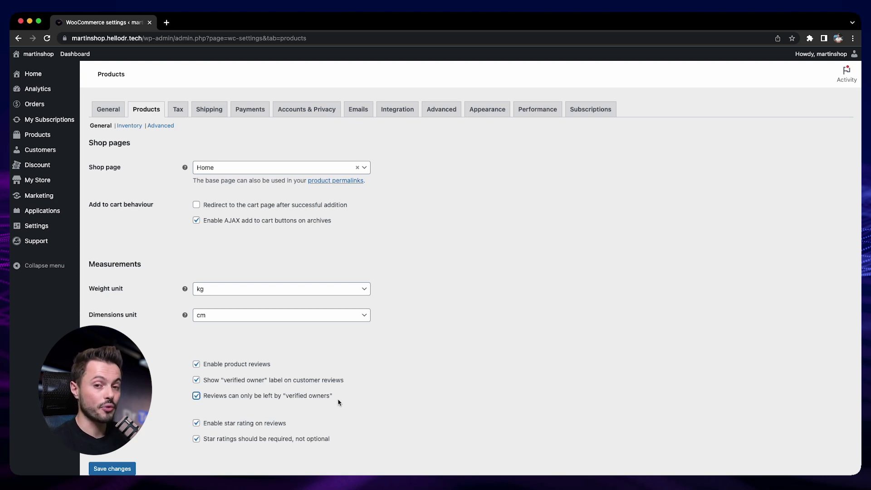
{"action": "left_click", "coordinate": [197, 397]}
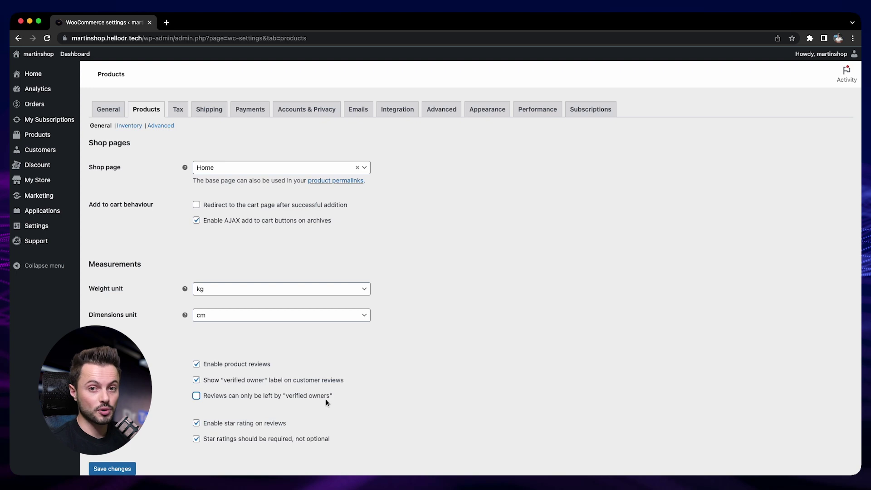
{"action": "left_click", "coordinate": [273, 399]}
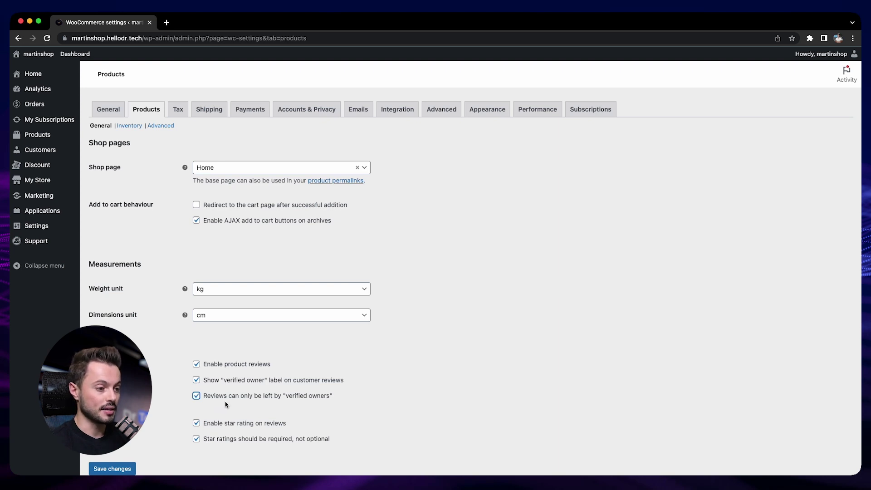
{"action": "left_click", "coordinate": [263, 454]}
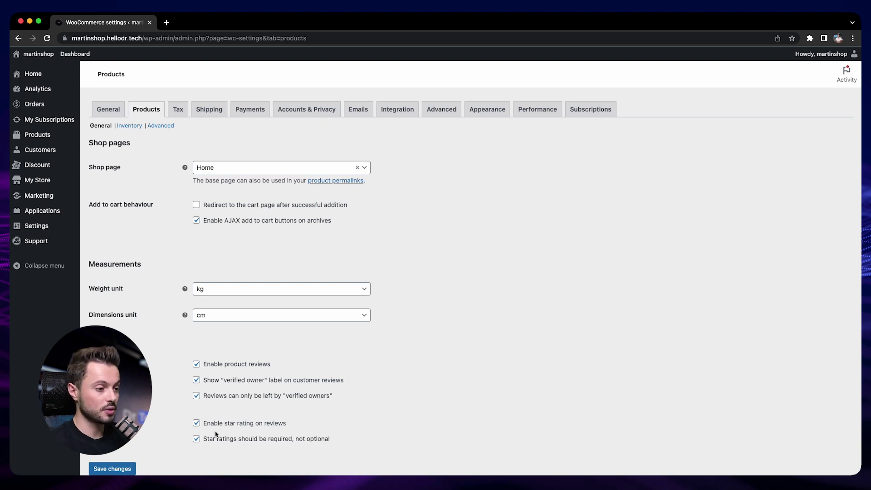
{"action": "left_click", "coordinate": [113, 469]}
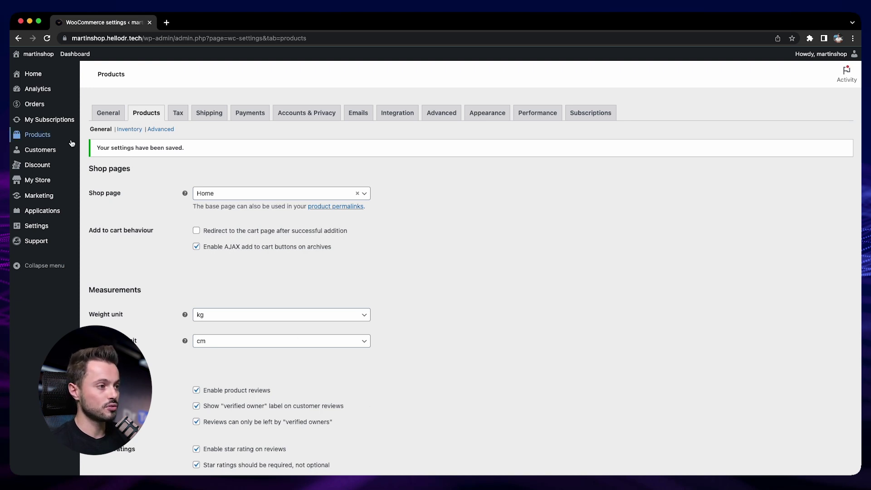
Step: Try enabling reviews in the advanced product data of The Grace, and switch the option back off
{"action": "mouse_move", "coordinate": [70, 138]}
{"action": "left_click", "coordinate": [101, 142]}
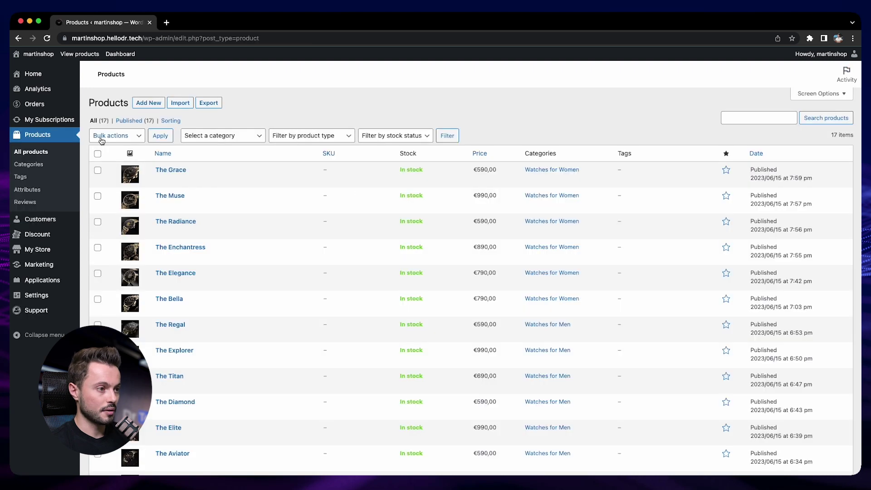
{"action": "left_click", "coordinate": [177, 171]}
{"action": "scroll", "coordinate": [145, 246], "scroll_direction": "down", "scroll_amount": 5}
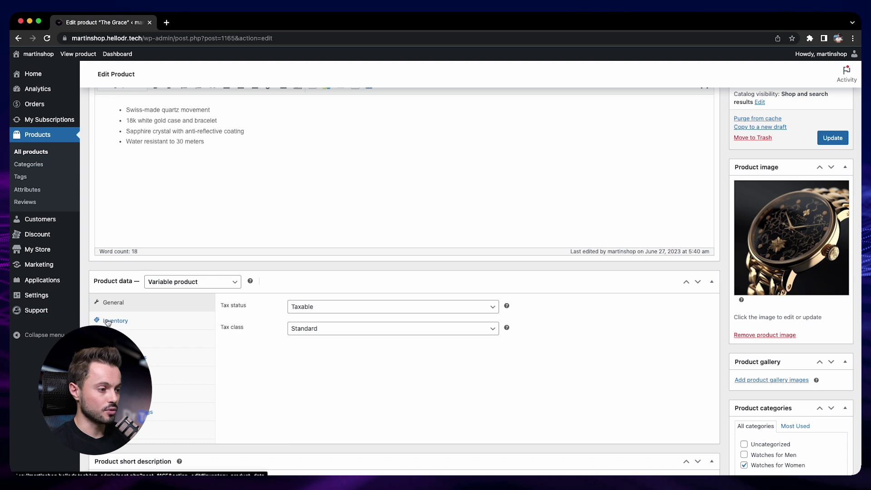
{"action": "left_click", "coordinate": [123, 429]}
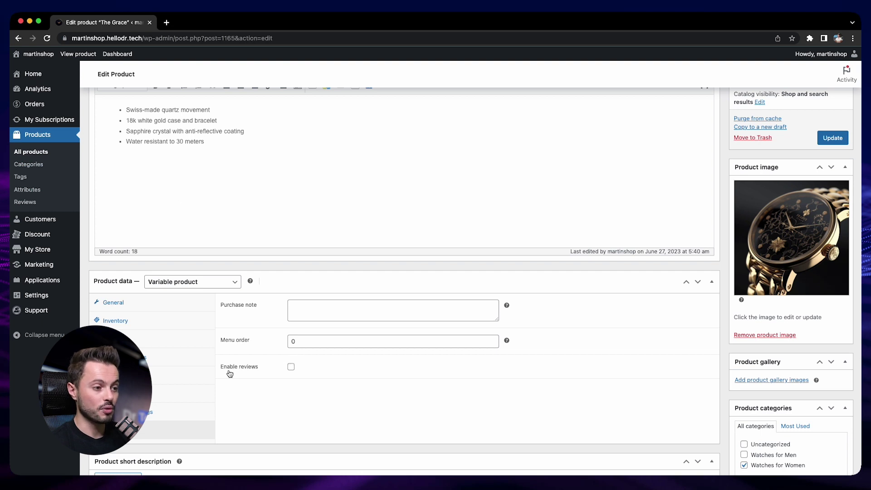
{"action": "left_click", "coordinate": [291, 368]}
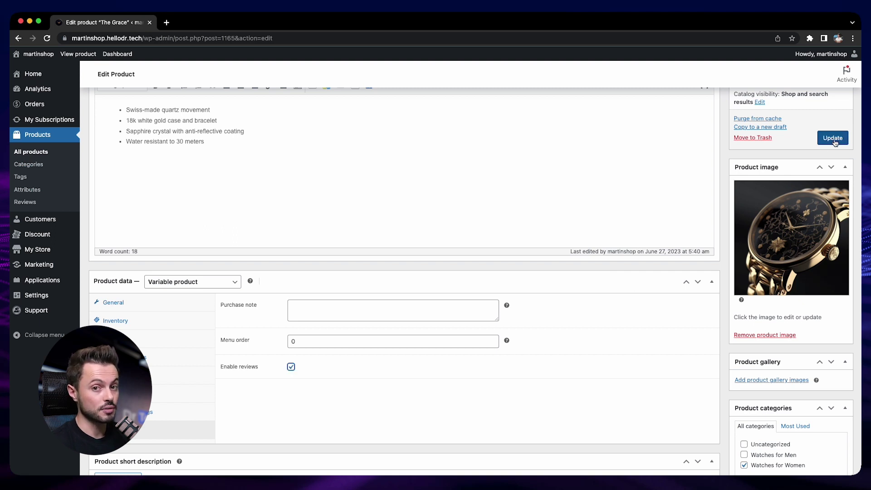
{"action": "left_click", "coordinate": [290, 367]}
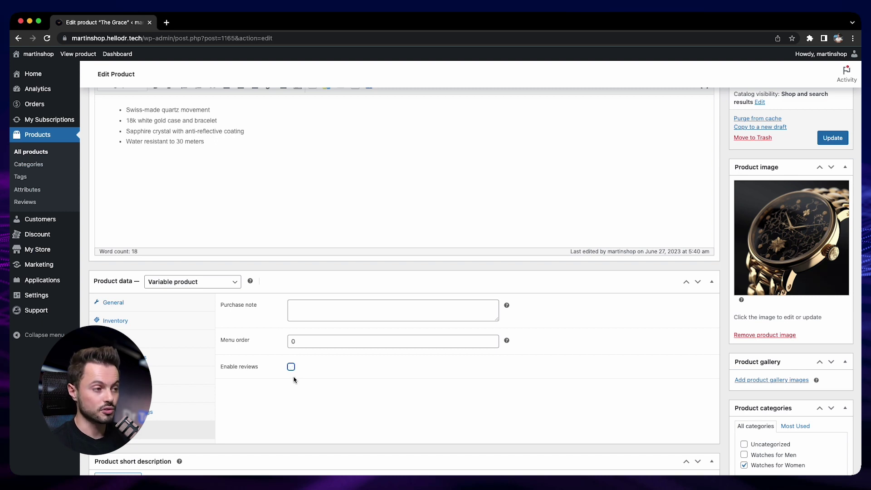
Step: Bulk edit all listed products to allow comments, and check the Enable reviews option of The Grace
{"action": "left_click", "coordinate": [37, 154]}
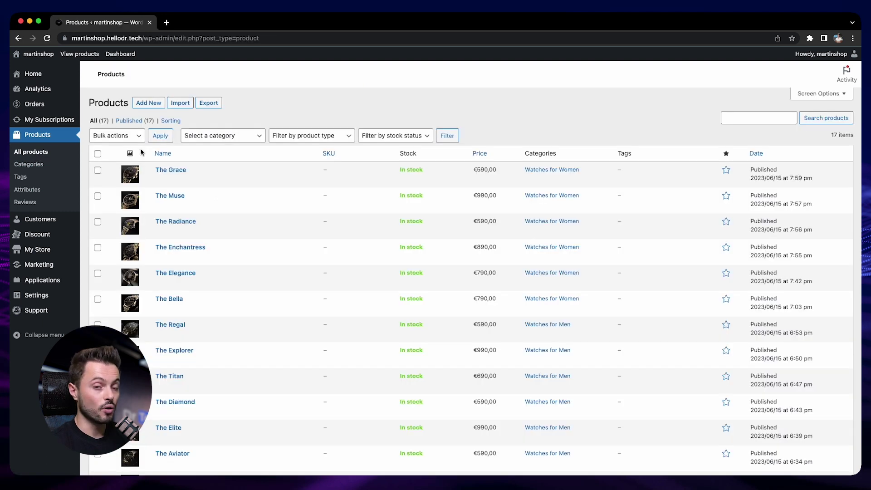
{"action": "left_click", "coordinate": [98, 154]}
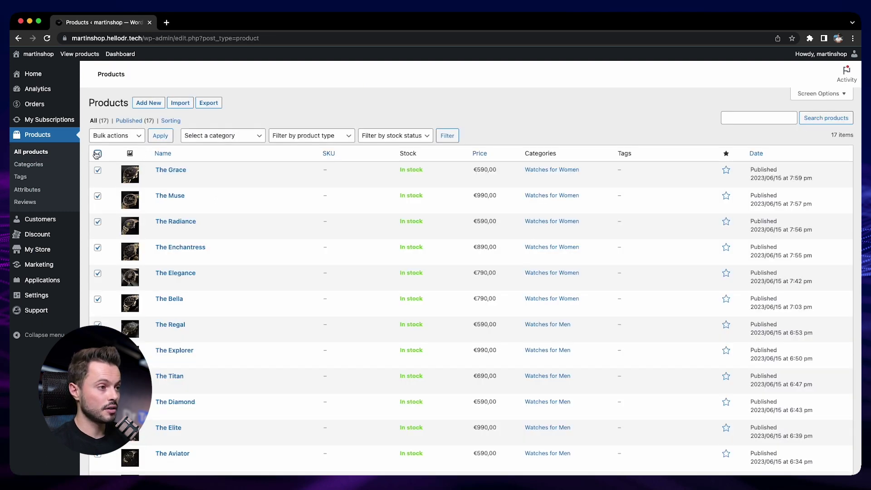
{"action": "left_click", "coordinate": [116, 137]}
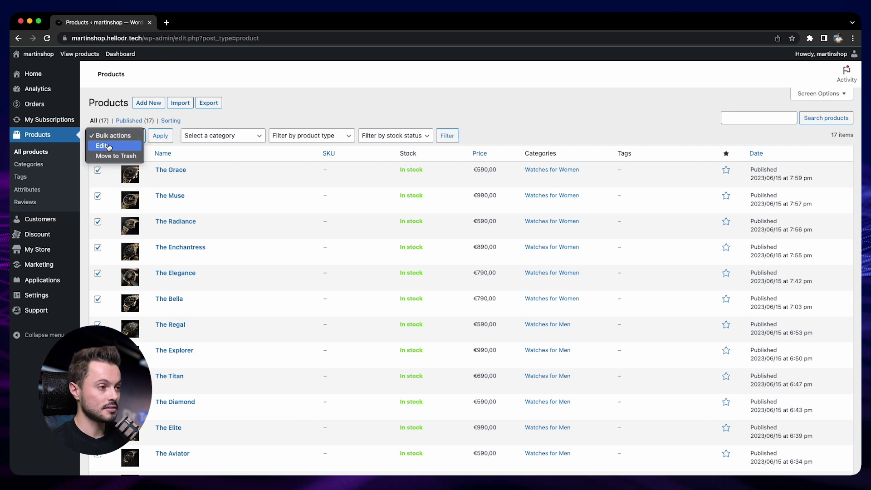
{"action": "left_click", "coordinate": [107, 146]}
{"action": "left_click", "coordinate": [159, 137]}
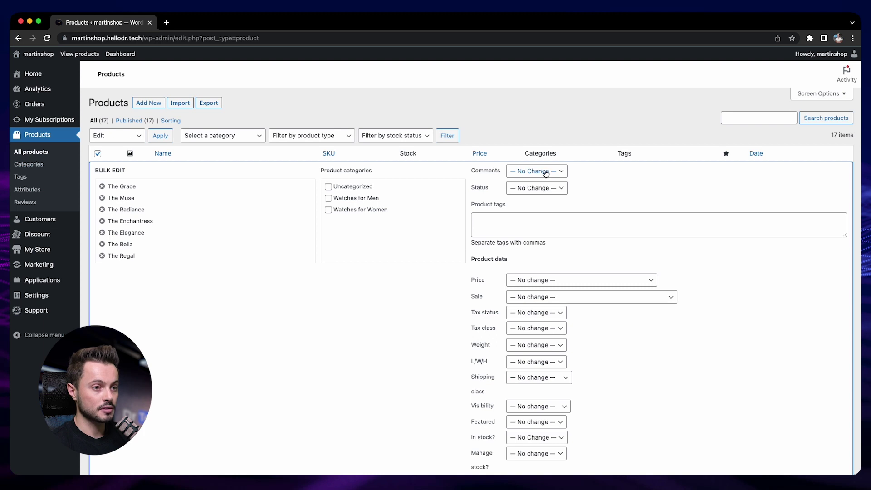
{"action": "left_click", "coordinate": [515, 173]}
{"action": "left_click", "coordinate": [535, 183]}
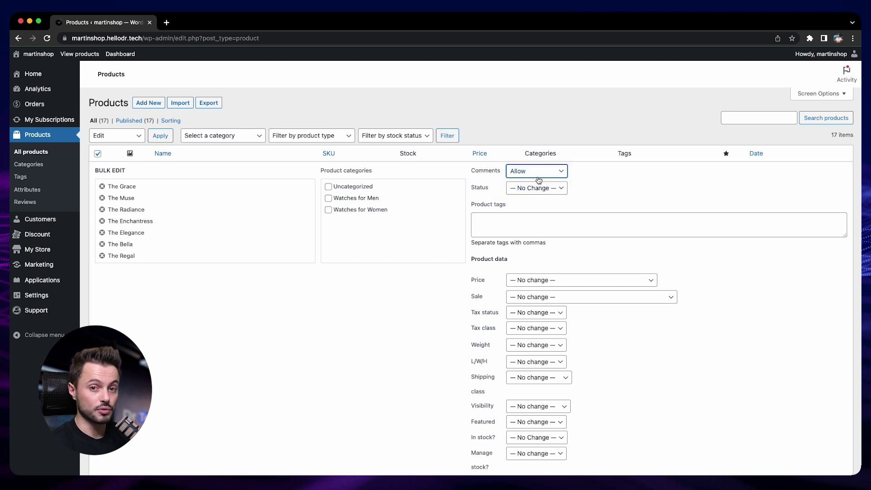
{"action": "scroll", "coordinate": [557, 213], "scroll_direction": "down", "scroll_amount": 4}
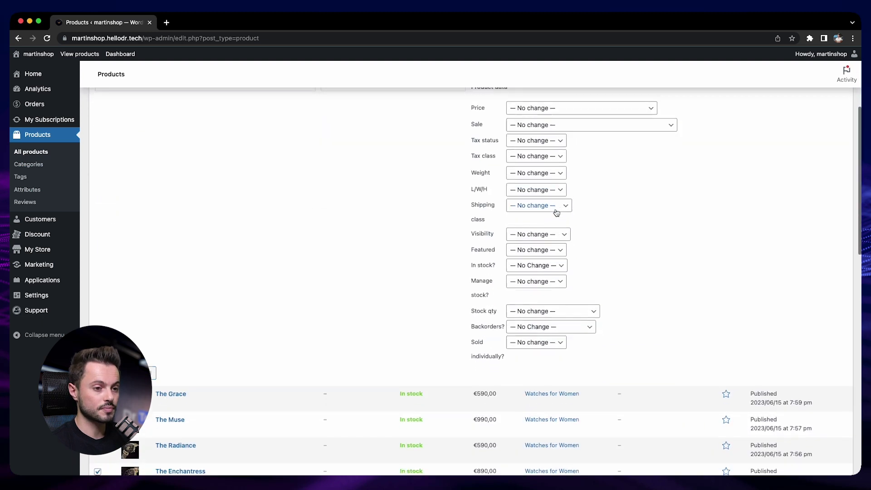
{"action": "scroll", "coordinate": [557, 213], "scroll_direction": "down", "scroll_amount": 1}
{"action": "left_click", "coordinate": [122, 350]}
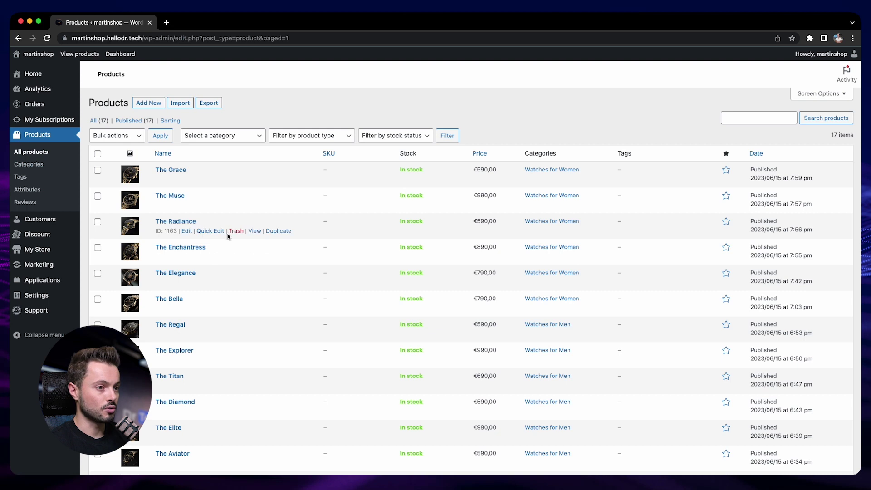
{"action": "left_click", "coordinate": [179, 171]}
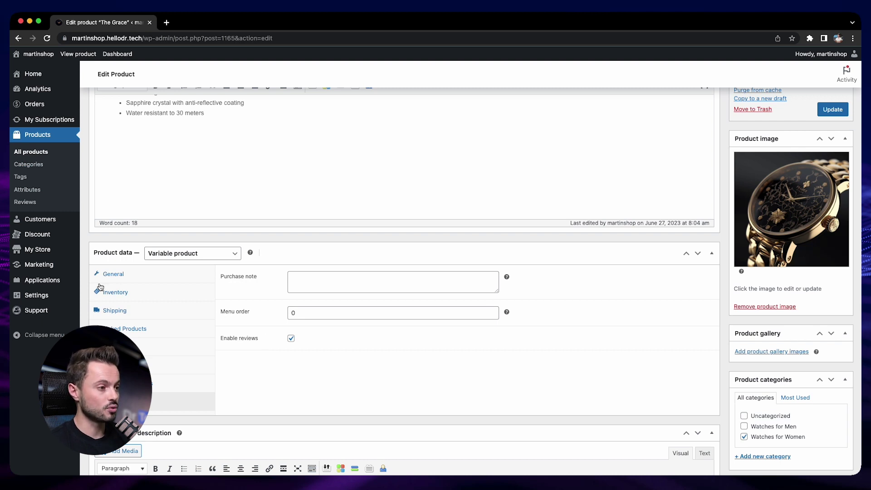
Step: Search all applications for "photo" and activate WooCommerce Photo Reviews Premium
{"action": "mouse_move", "coordinate": [63, 281]}
{"action": "left_click", "coordinate": [119, 308]}
{"action": "left_click", "coordinate": [765, 85]}
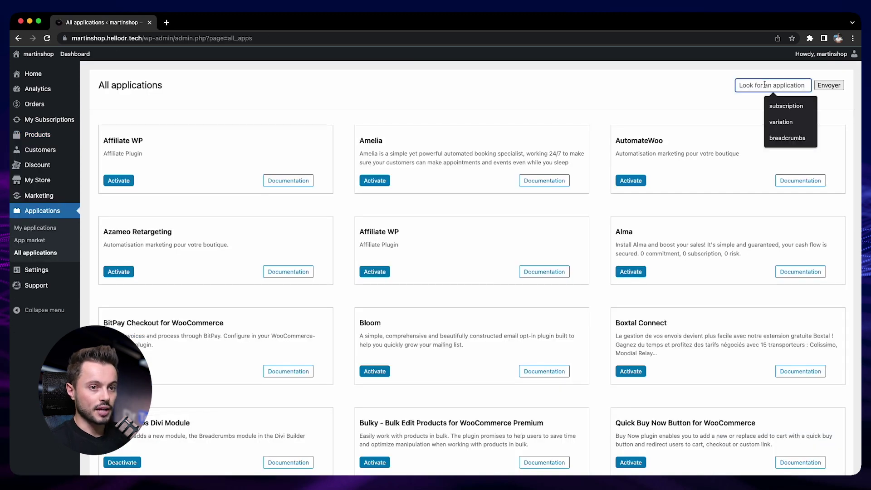
{"action": "type", "text": "pho"}
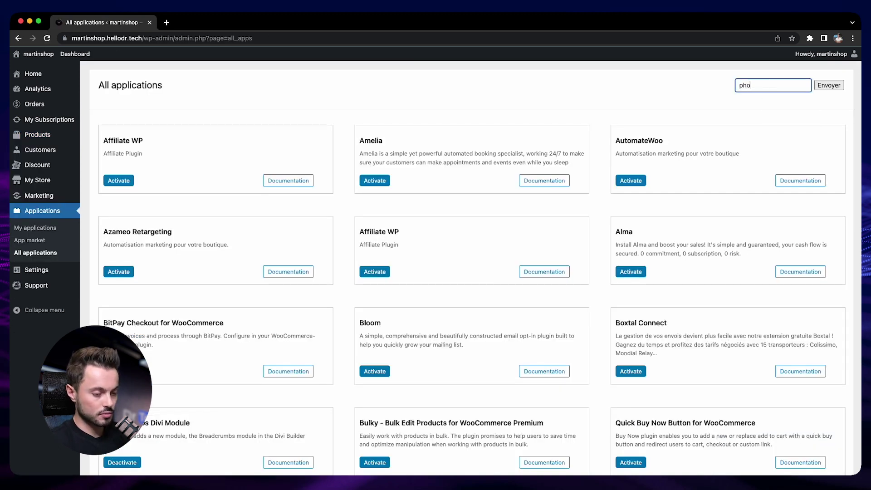
{"action": "type", "text": "to"}
{"action": "key", "text": "Return"}
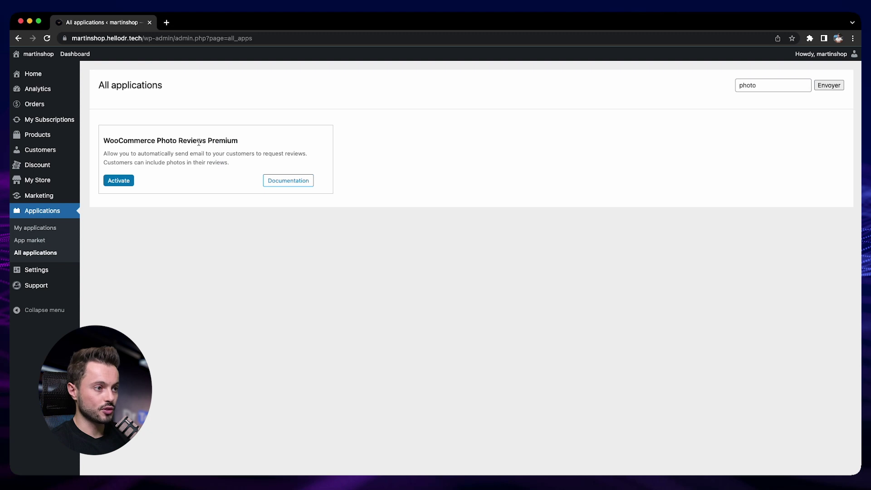
{"action": "left_click", "coordinate": [119, 182]}
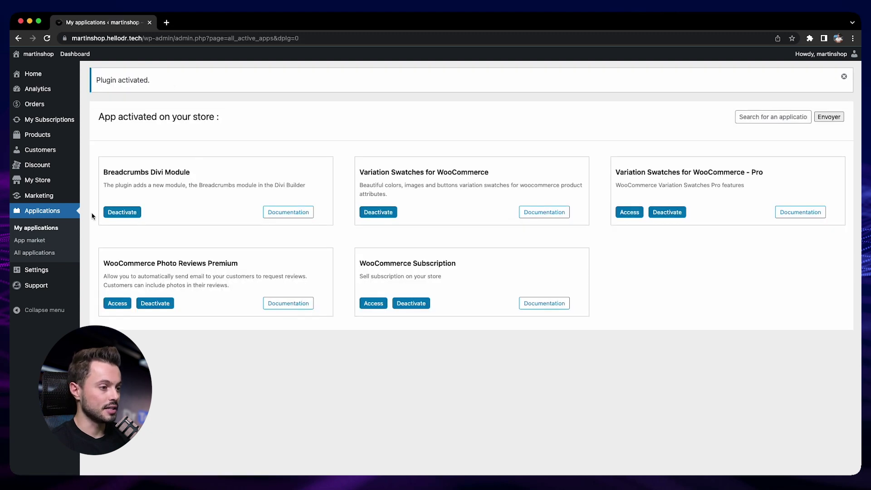
Step: Examine the review options in the WooCommerce Photo Reviews settings, including photo limits, thank-you messages, sorting and GDPR
{"action": "left_click", "coordinate": [117, 305]}
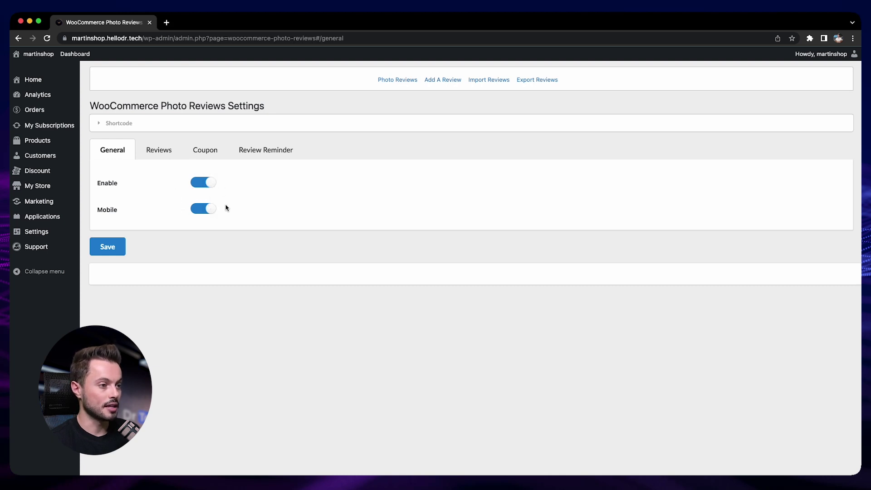
{"action": "left_click", "coordinate": [159, 150]}
{"action": "scroll", "coordinate": [293, 378], "scroll_direction": "down", "scroll_amount": 5}
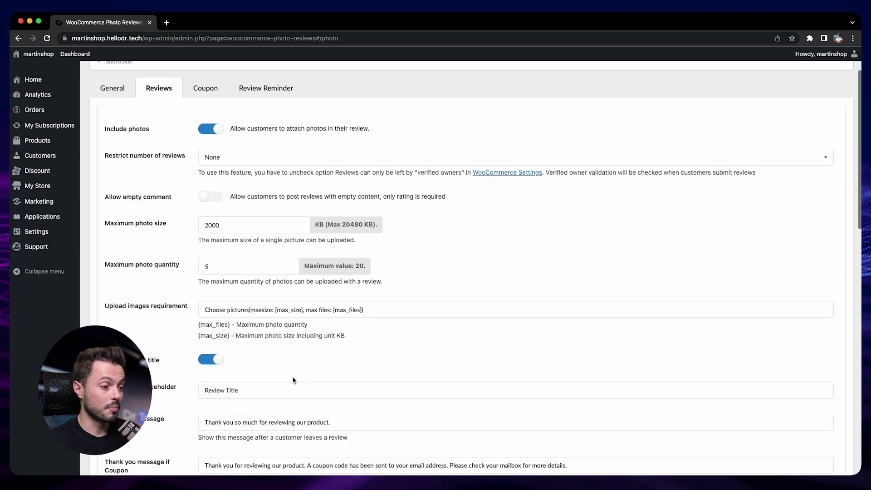
{"action": "scroll", "coordinate": [294, 378], "scroll_direction": "down", "scroll_amount": 3}
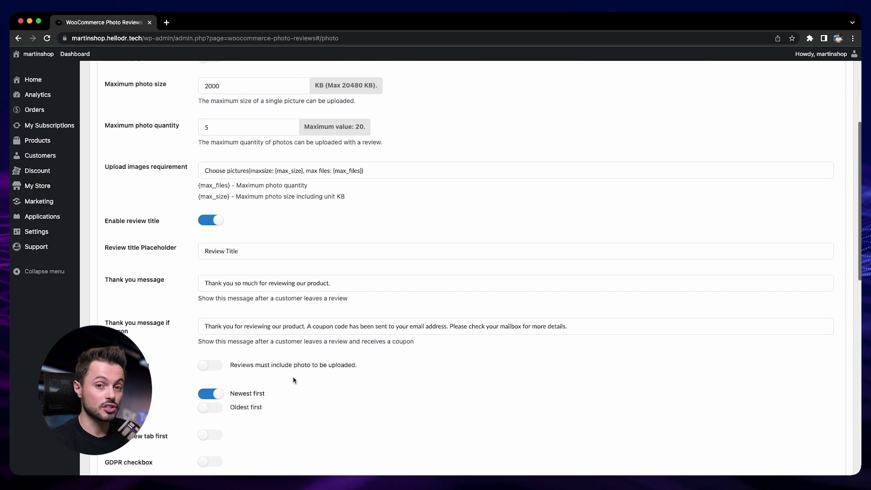
{"action": "scroll", "coordinate": [294, 380], "scroll_direction": "down", "scroll_amount": 2}
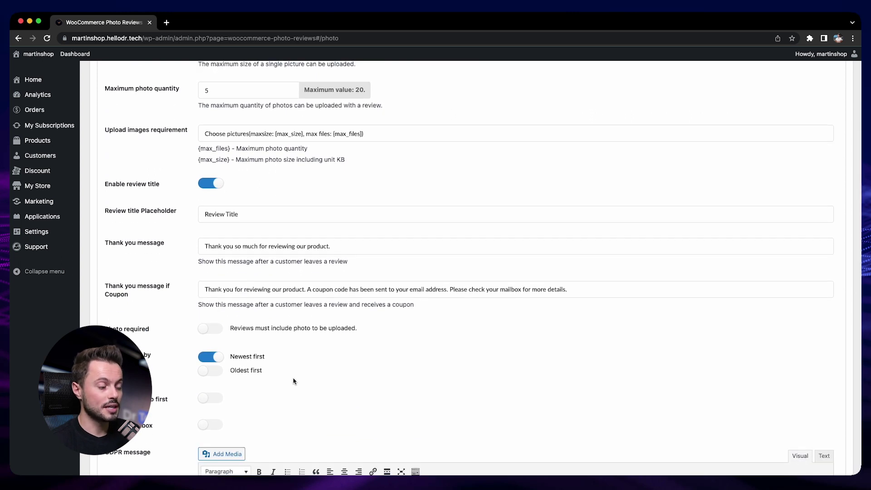
{"action": "scroll", "coordinate": [293, 381], "scroll_direction": "down", "scroll_amount": 4}
{"action": "scroll", "coordinate": [292, 380], "scroll_direction": "down", "scroll_amount": 8}
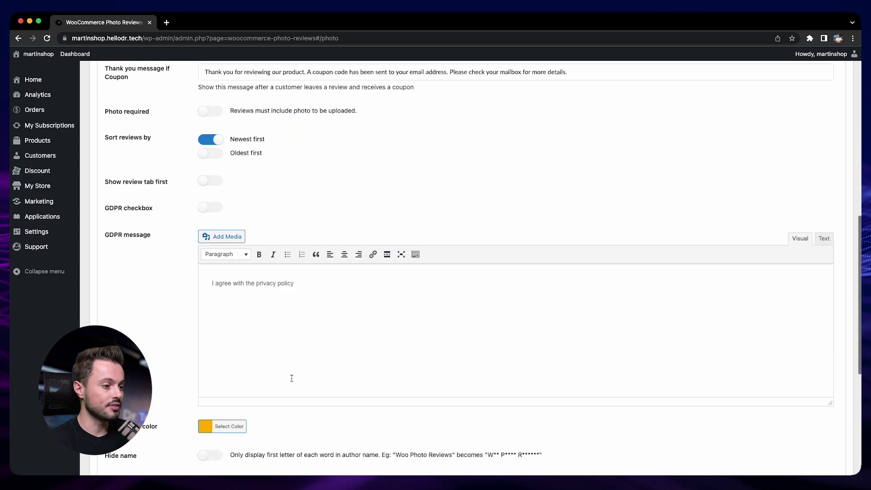
{"action": "scroll", "coordinate": [292, 380], "scroll_direction": "up", "scroll_amount": 7}
{"action": "scroll", "coordinate": [292, 381], "scroll_direction": "down", "scroll_amount": 5}
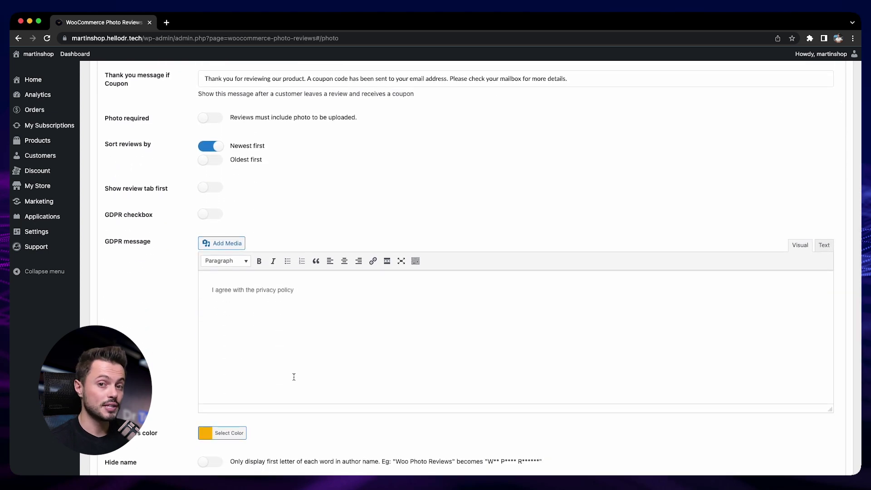
{"action": "scroll", "coordinate": [295, 376], "scroll_direction": "up", "scroll_amount": 18}
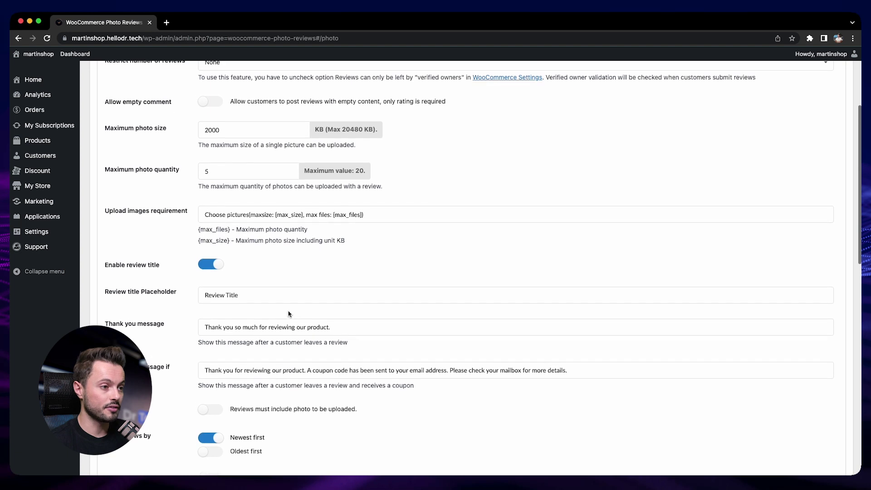
{"action": "scroll", "coordinate": [289, 313], "scroll_direction": "up", "scroll_amount": 4}
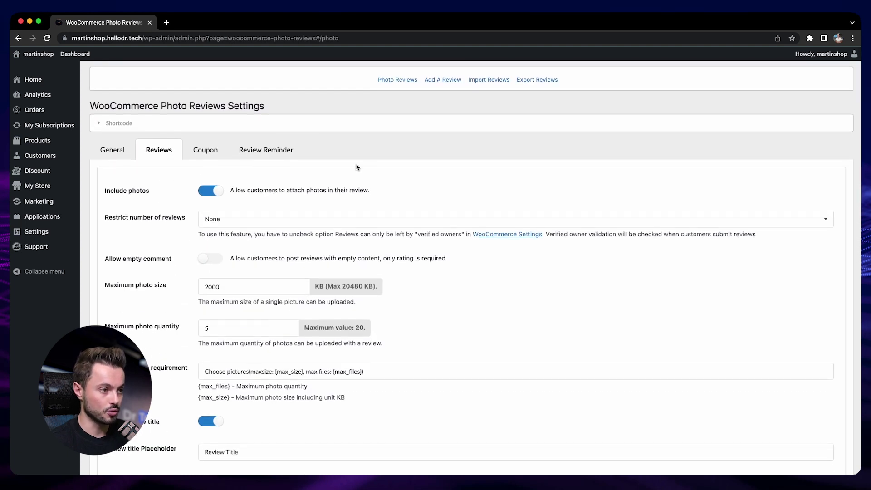
Step: Examine the coupon settings for reviews, including eligibility conditions, email content, coupon kind and discount value
{"action": "left_click", "coordinate": [205, 148]}
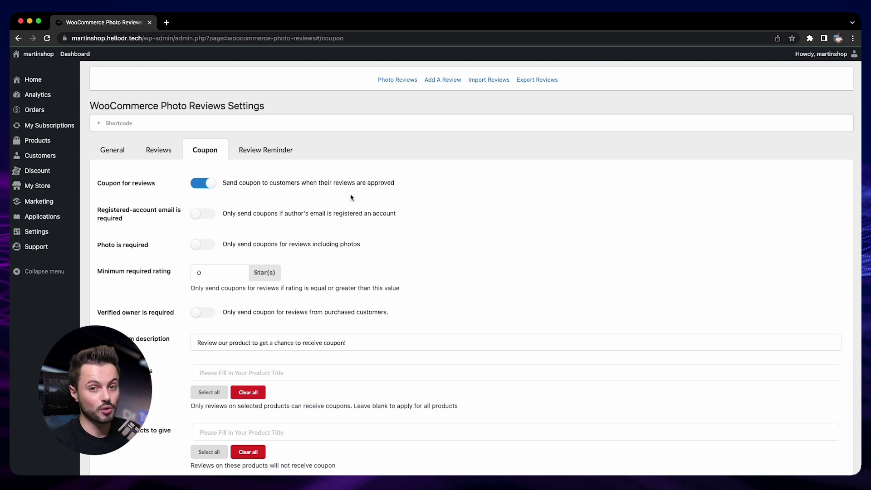
{"action": "scroll", "coordinate": [400, 225], "scroll_direction": "down", "scroll_amount": 5}
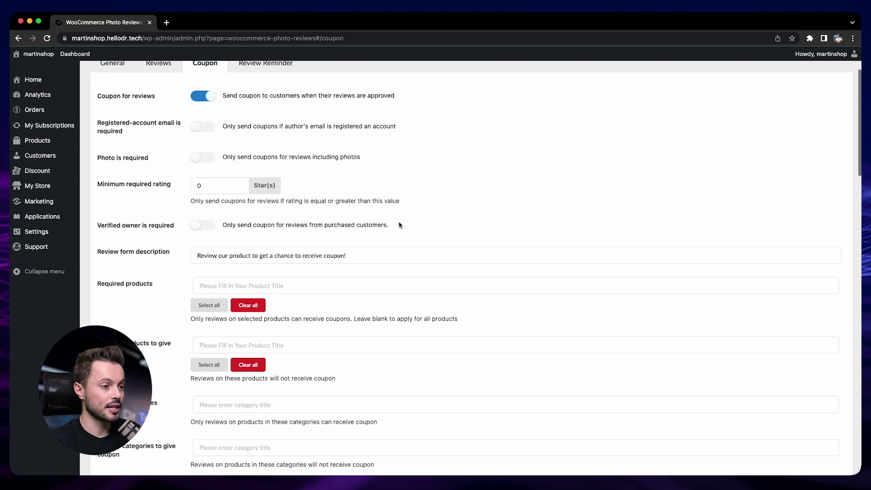
{"action": "scroll", "coordinate": [172, 251], "scroll_direction": "down", "scroll_amount": 3}
{"action": "scroll", "coordinate": [171, 253], "scroll_direction": "down", "scroll_amount": 4}
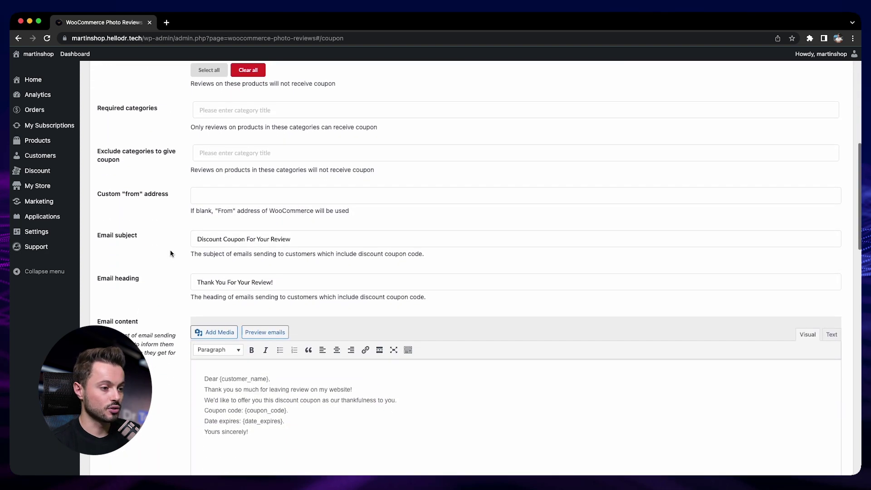
{"action": "scroll", "coordinate": [143, 304], "scroll_direction": "down", "scroll_amount": 6}
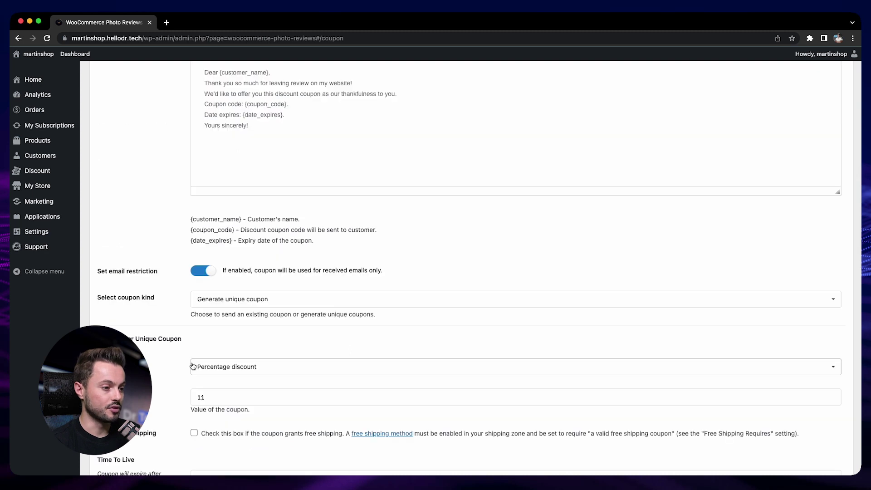
{"action": "scroll", "coordinate": [187, 393], "scroll_direction": "down", "scroll_amount": 1}
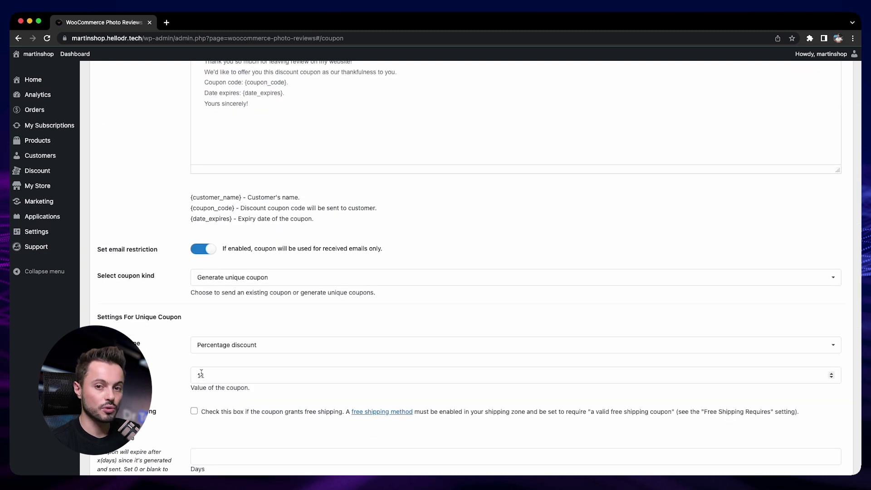
{"action": "scroll", "coordinate": [201, 373], "scroll_direction": "down", "scroll_amount": 3}
{"action": "scroll", "coordinate": [203, 375], "scroll_direction": "up", "scroll_amount": 4}
{"action": "scroll", "coordinate": [203, 375], "scroll_direction": "up", "scroll_amount": 18}
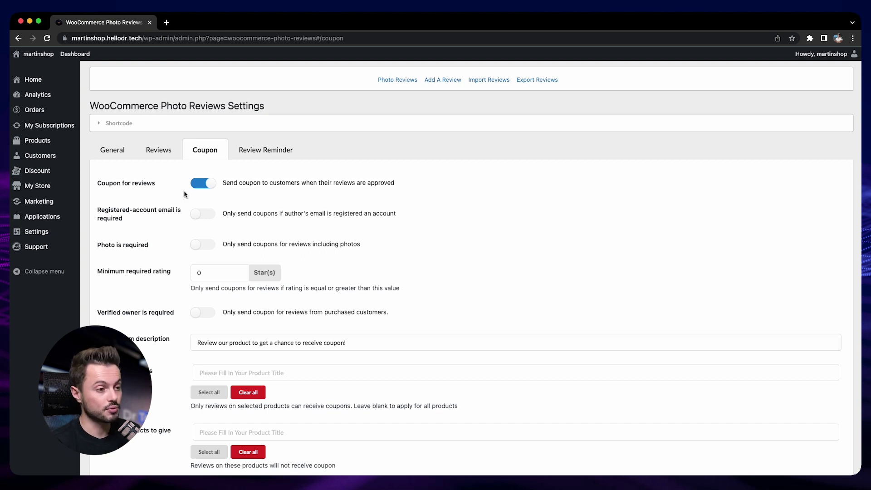
Step: Enable the review reminder email and schedule it for 3 days after an order is marked as completed
{"action": "left_click", "coordinate": [265, 157]}
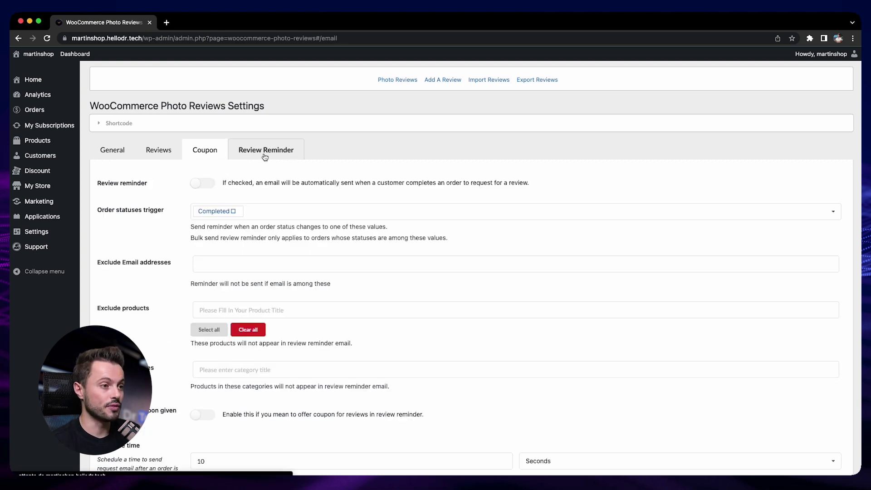
{"action": "left_click", "coordinate": [200, 183]}
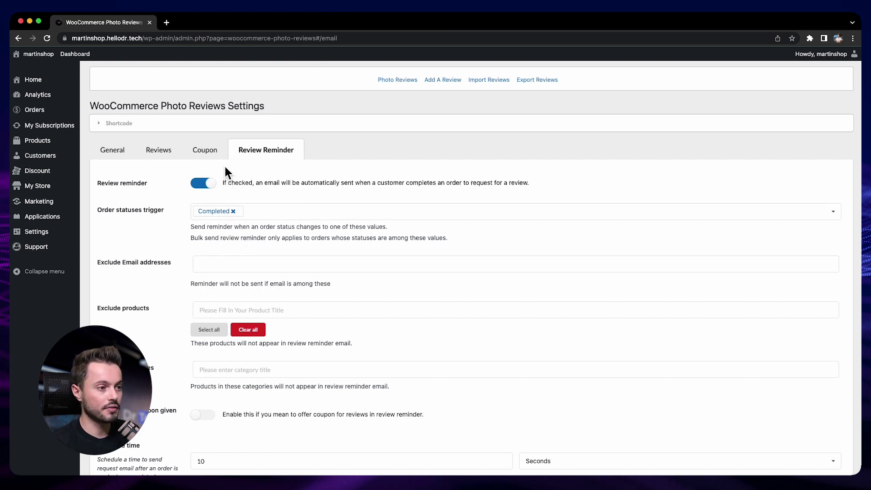
{"action": "scroll", "coordinate": [196, 203], "scroll_direction": "down", "scroll_amount": 3}
{"action": "scroll", "coordinate": [191, 222], "scroll_direction": "up", "scroll_amount": 2}
{"action": "scroll", "coordinate": [186, 239], "scroll_direction": "down", "scroll_amount": 5}
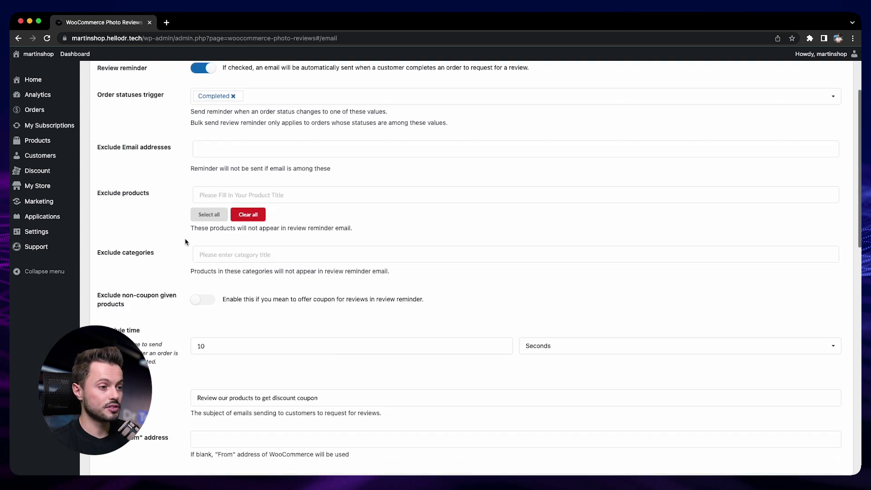
{"action": "scroll", "coordinate": [184, 241], "scroll_direction": "down", "scroll_amount": 1}
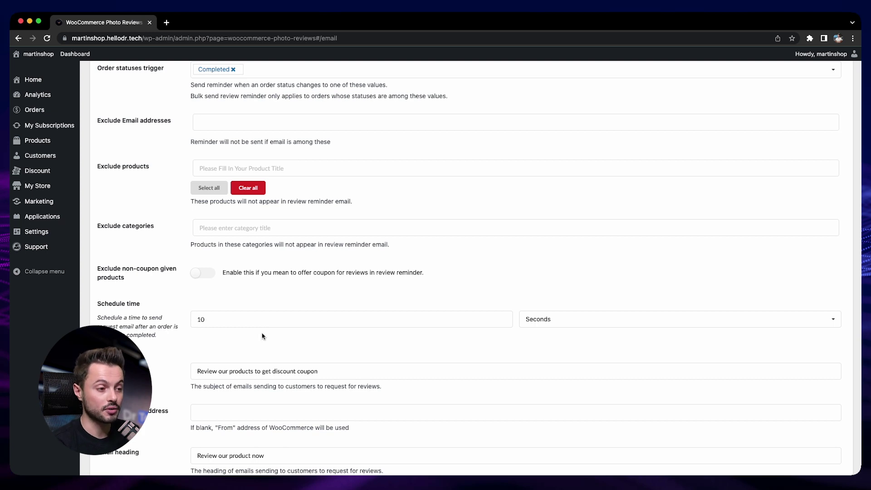
{"action": "left_click", "coordinate": [555, 323]}
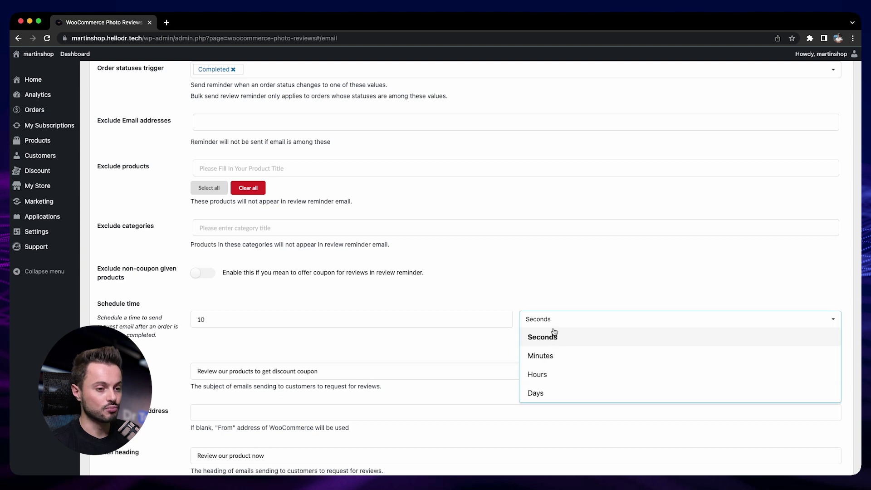
{"action": "left_click", "coordinate": [567, 392]}
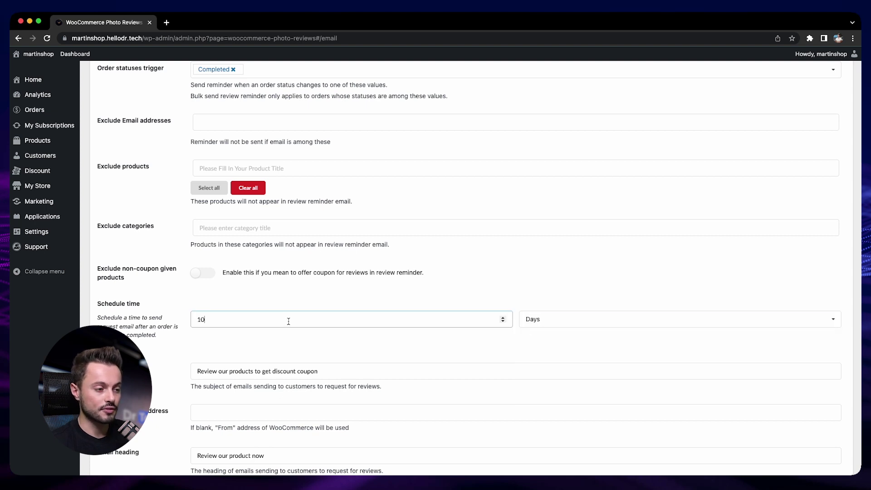
{"action": "double_click", "coordinate": [287, 321]}
{"action": "type", "text": "3"}
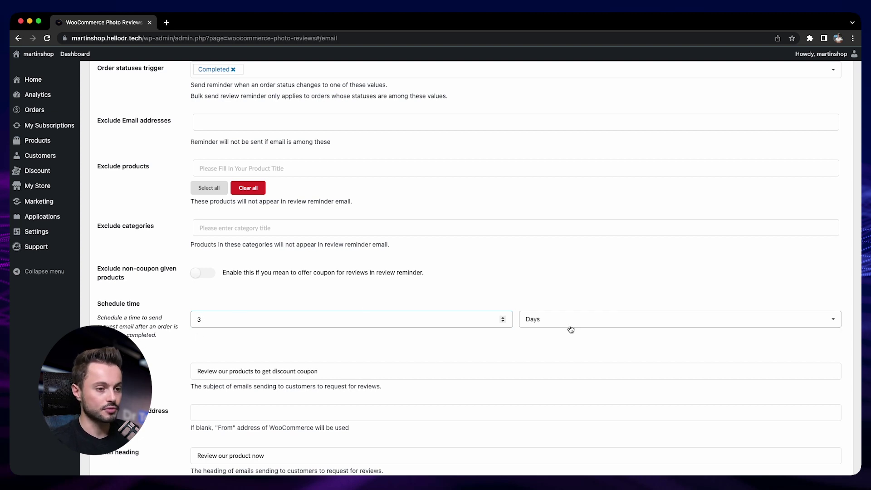
Step: Look through the reminder's email content and Review Now button options, and save the photo review settings
{"action": "scroll", "coordinate": [163, 342], "scroll_direction": "down", "scroll_amount": 5}
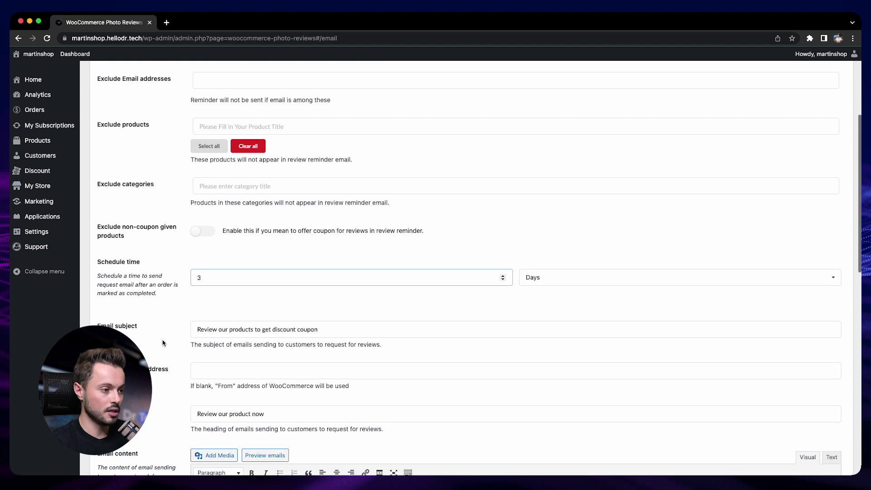
{"action": "scroll", "coordinate": [162, 342], "scroll_direction": "down", "scroll_amount": 4}
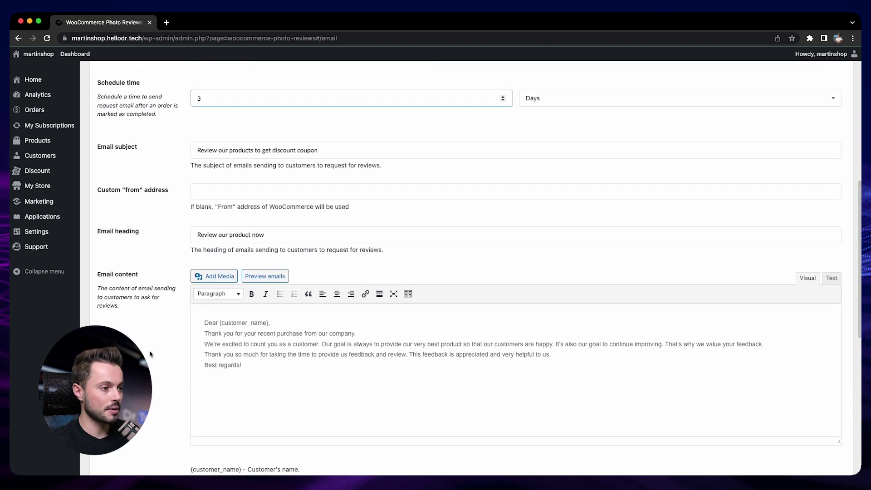
{"action": "scroll", "coordinate": [149, 350], "scroll_direction": "down", "scroll_amount": 4}
{"action": "scroll", "coordinate": [149, 351], "scroll_direction": "down", "scroll_amount": 10}
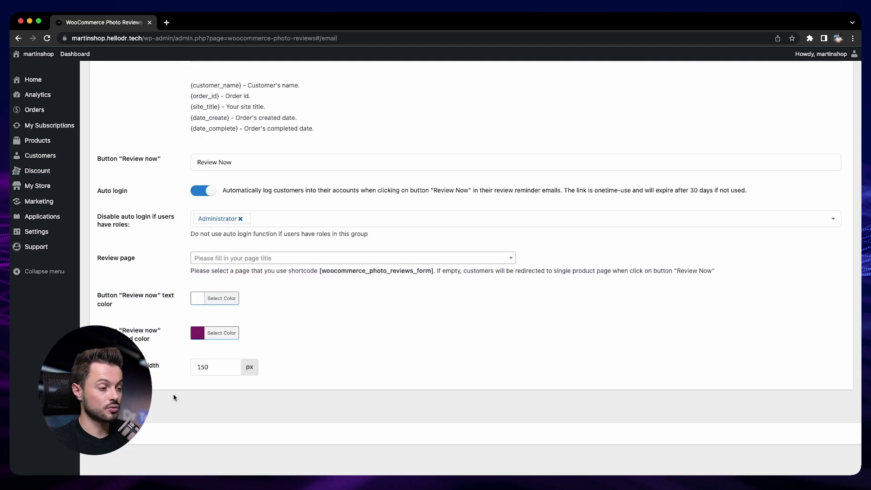
{"action": "left_click", "coordinate": [108, 406]}
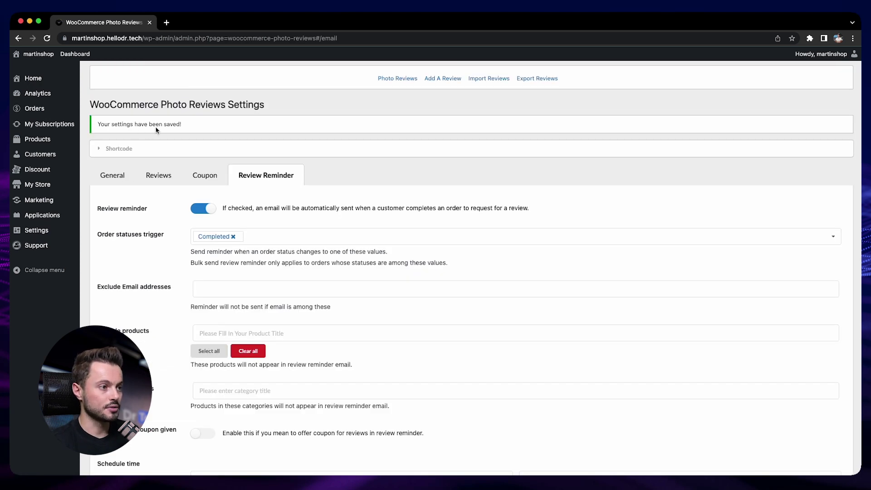
Step: Expand the Shortcode section and copy the full wc_photo_reviews_shortcode that displays reviews on product pages
{"action": "left_click", "coordinate": [112, 152]}
{"action": "left_click", "coordinate": [288, 169]}
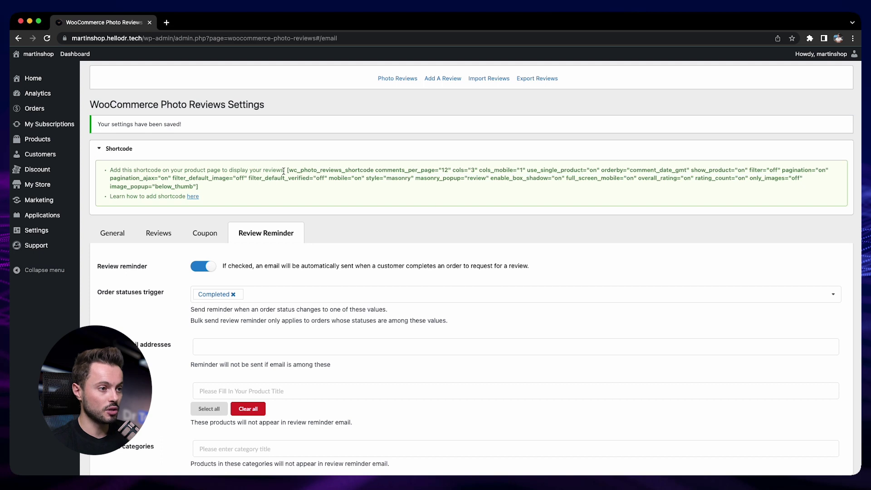
{"action": "left_click_drag", "start_coordinate": [287, 170], "coordinate": [288, 187]}
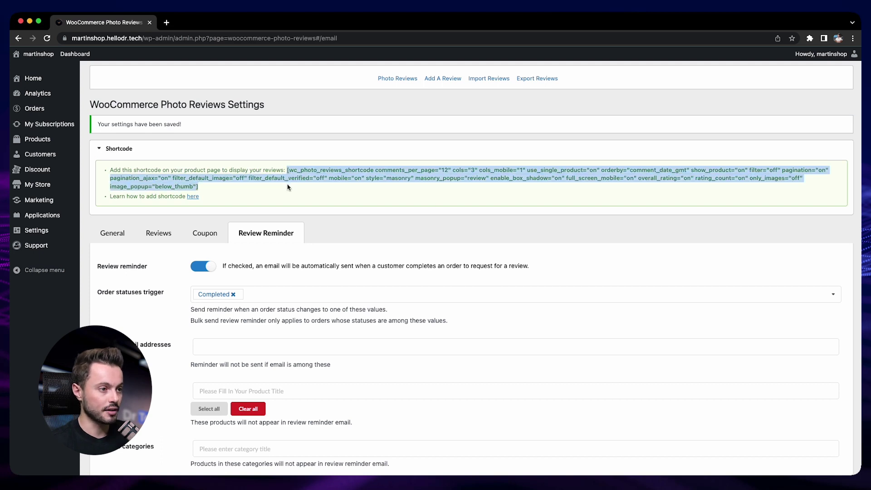
{"action": "right_click", "coordinate": [314, 167]}
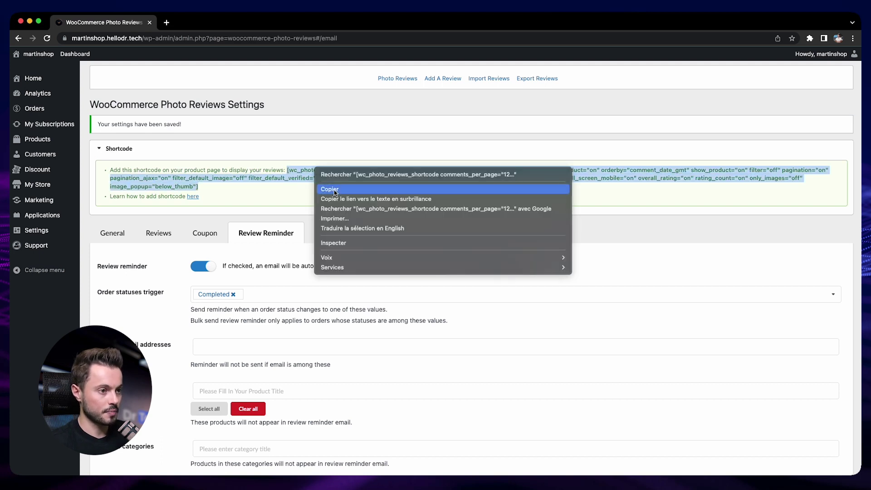
{"action": "left_click", "coordinate": [333, 191]}
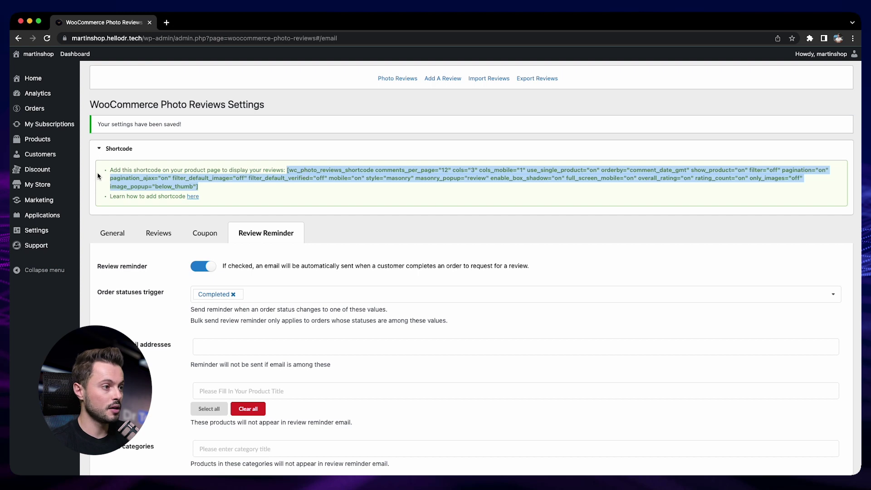
Step: Open the store's theme builder in a new browser tab and edit the custom body of the All Products template
{"action": "mouse_move", "coordinate": [68, 184]}
{"action": "right_click", "coordinate": [95, 183]}
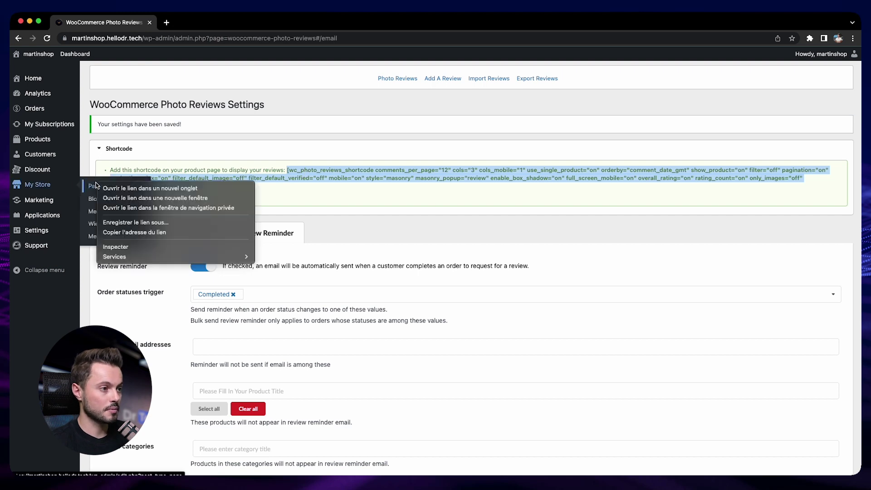
{"action": "left_click", "coordinate": [120, 191]}
{"action": "left_click", "coordinate": [209, 22]}
{"action": "scroll", "coordinate": [198, 193], "scroll_direction": "down", "scroll_amount": 3}
{"action": "left_click", "coordinate": [197, 189]}
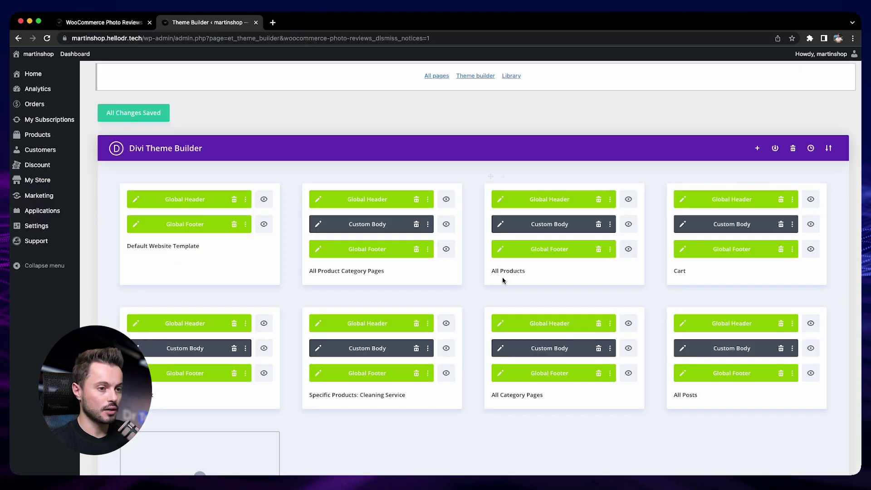
{"action": "left_click", "coordinate": [502, 226]}
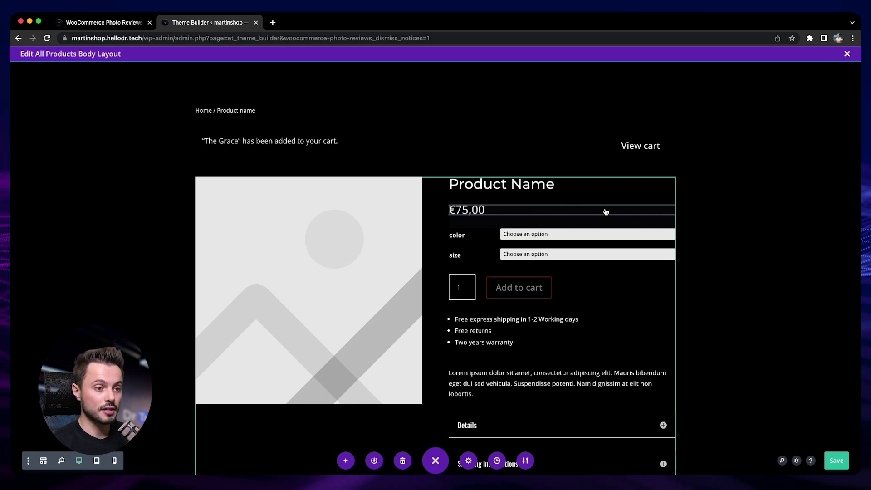
Step: Insert a Woo Product Rating module directly below the product price
{"action": "left_click", "coordinate": [562, 228]}
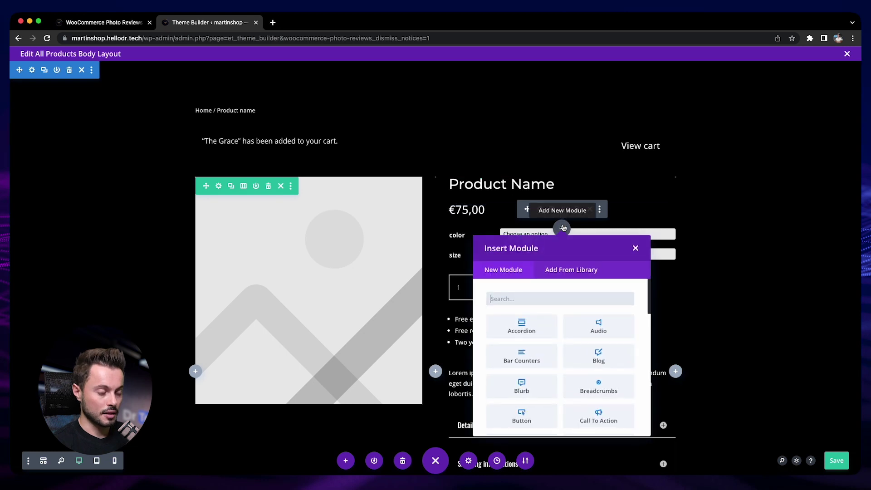
{"action": "type", "text": "rati"}
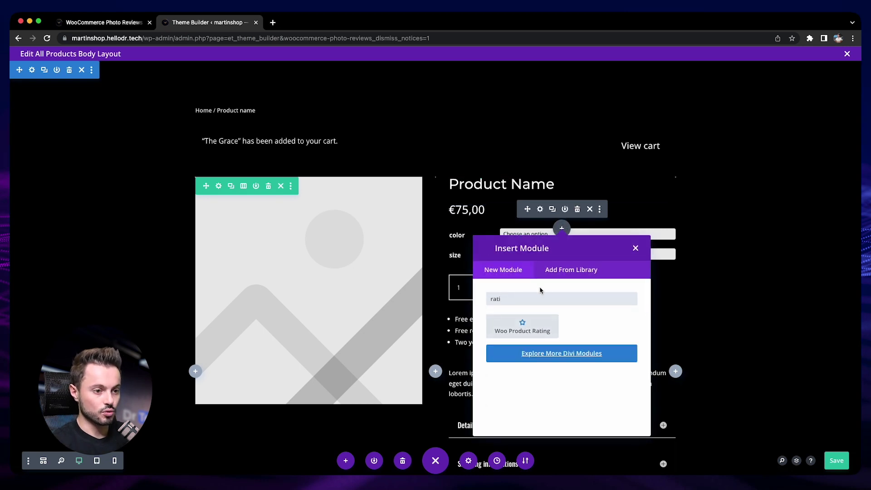
{"action": "left_click", "coordinate": [531, 329]}
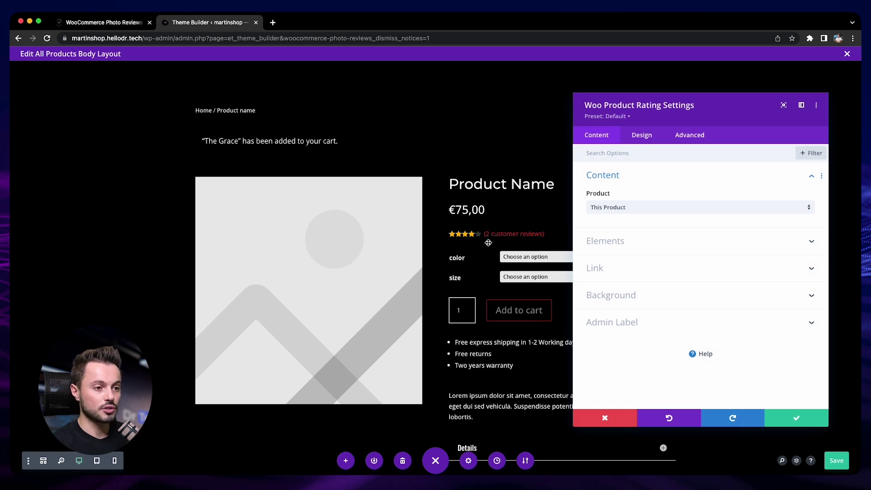
Step: Set the rating module's text color to white and save the module's settings
{"action": "left_click", "coordinate": [644, 138]}
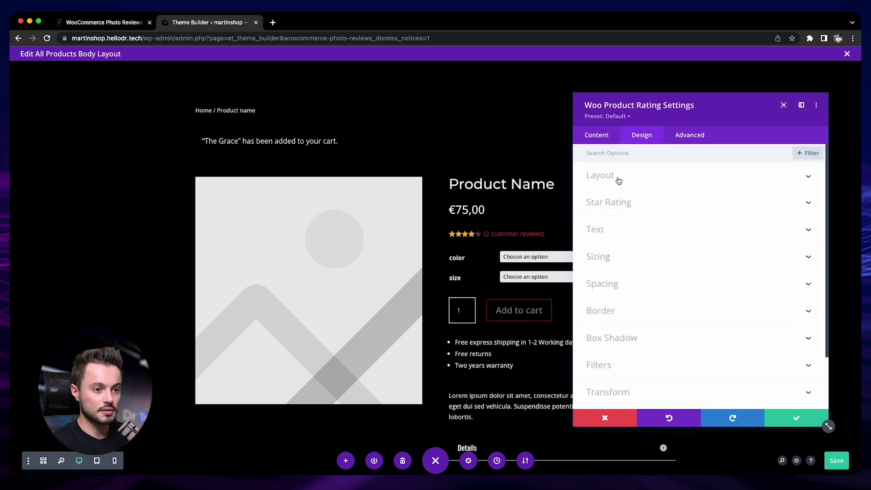
{"action": "left_click", "coordinate": [613, 231]}
{"action": "left_click", "coordinate": [632, 296]}
{"action": "left_click", "coordinate": [786, 416]}
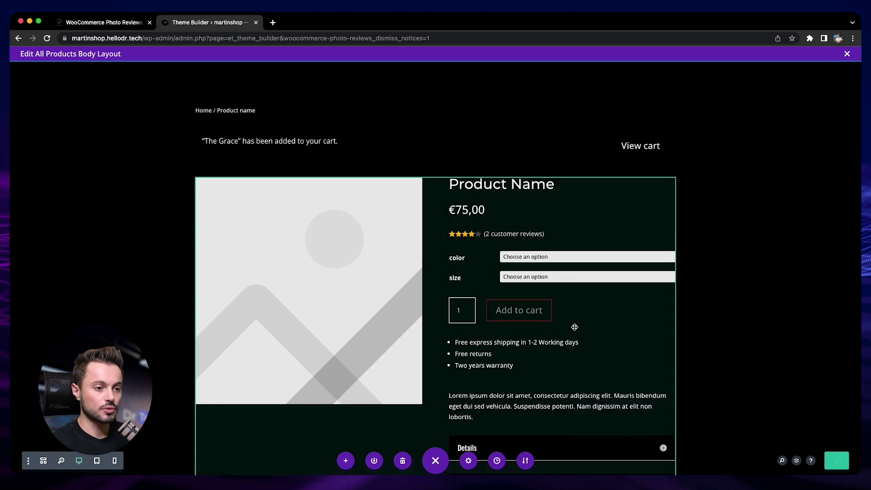
Step: Insert a Text module below Related products and replace its placeholder text with the copied photo reviews shortcode
{"action": "scroll", "coordinate": [574, 325], "scroll_direction": "down", "scroll_amount": 1}
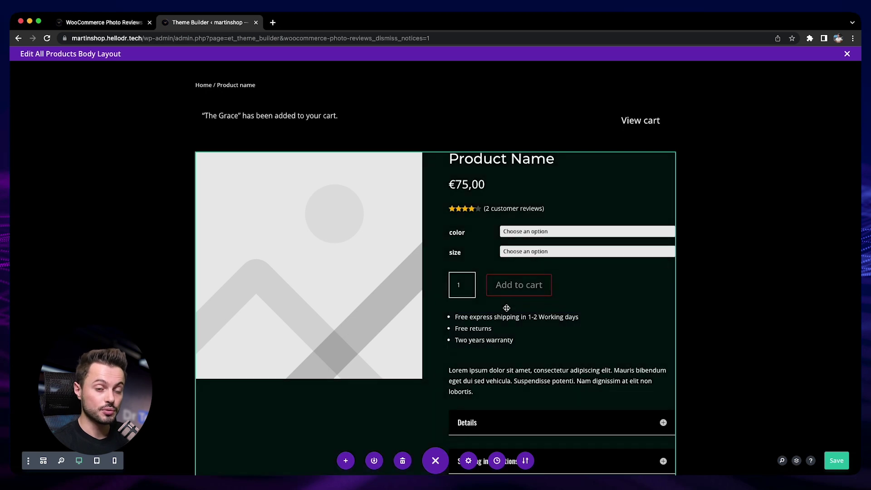
{"action": "scroll", "coordinate": [494, 335], "scroll_direction": "down", "scroll_amount": 6}
{"action": "scroll", "coordinate": [484, 325], "scroll_direction": "down", "scroll_amount": 7}
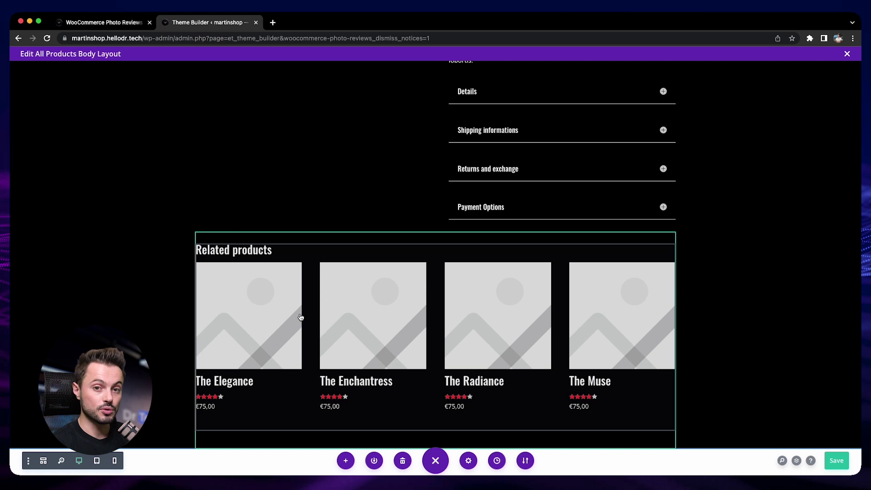
{"action": "scroll", "coordinate": [436, 313], "scroll_direction": "down", "scroll_amount": 1}
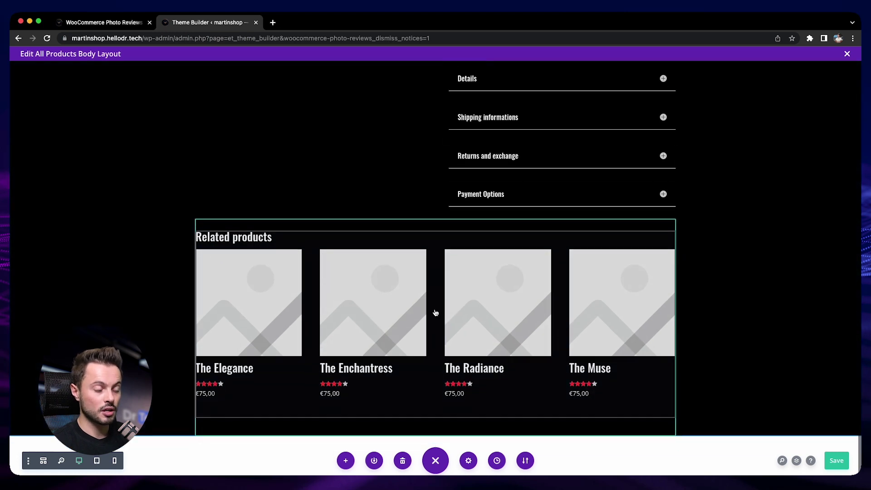
{"action": "left_click", "coordinate": [435, 402]}
{"action": "type", "text": "text"}
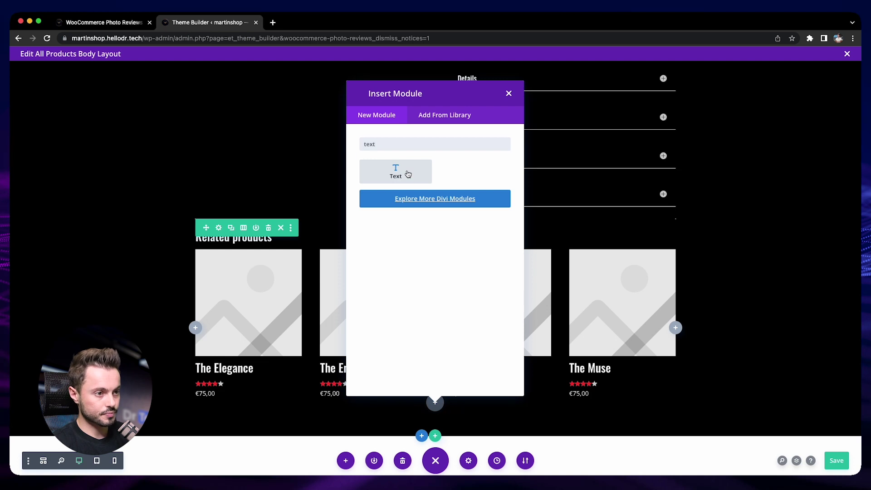
{"action": "left_click", "coordinate": [409, 177]}
{"action": "left_click_drag", "start_coordinate": [725, 294], "coordinate": [587, 252]}
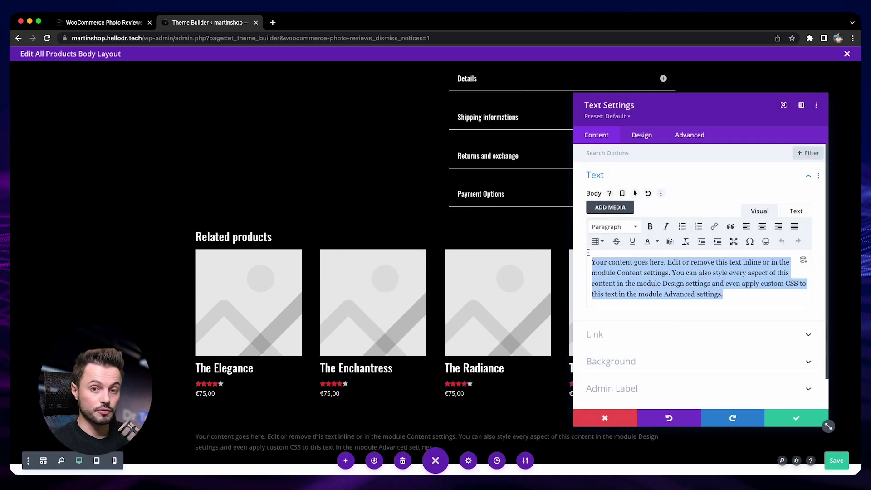
{"action": "type", "text": "[wc_photo_reviews_shortcode comments_per_page=\"12\" cols=\"3\" cols_mobile=\"1\" use_single_product=\"on\" orderby=\"comment_date_gmt\" show_product=\"on\" filter=\"off\" pagination=\"on\" pagination_ajax=\"on\" filter_default_image=\"off\" filter_default_verified=\"off\" mobile=\"on\" style=\"masonry\" masonry_popup=\"review\" enable_box_shadow=\"on\" full_screen_mobile=\"on\" overall_rating=\"on\" rating_count=\"on\" only_images=\"off\" image_popup=\"below_thumb\"]"}
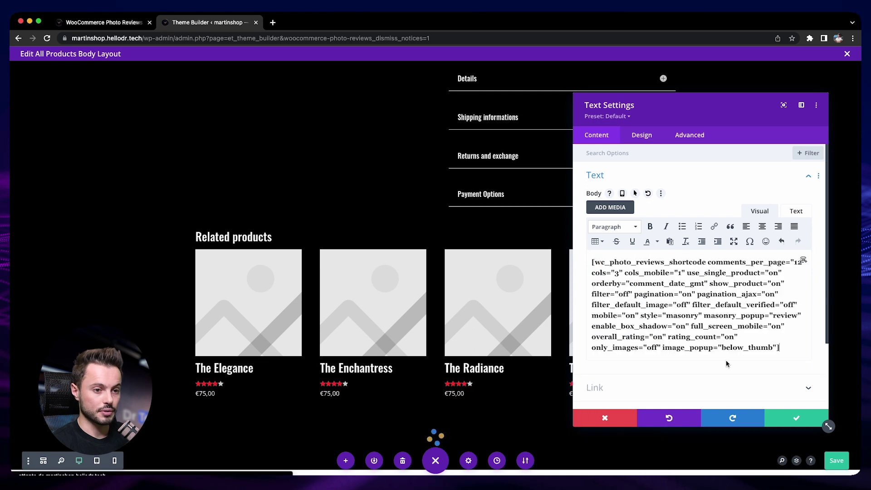
Step: Save the shortcode Text module, reopen it, and set its Heading 2 and body text colors to white
{"action": "left_click", "coordinate": [795, 418]}
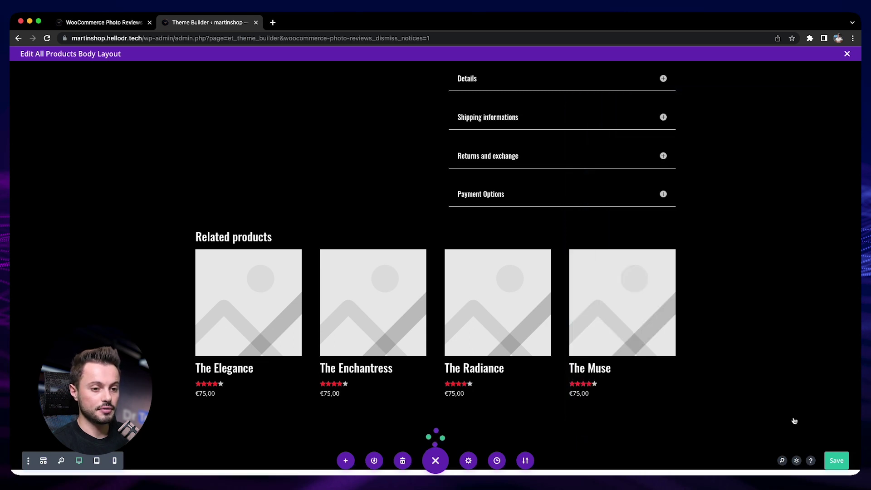
{"action": "scroll", "coordinate": [335, 394], "scroll_direction": "down", "scroll_amount": 2}
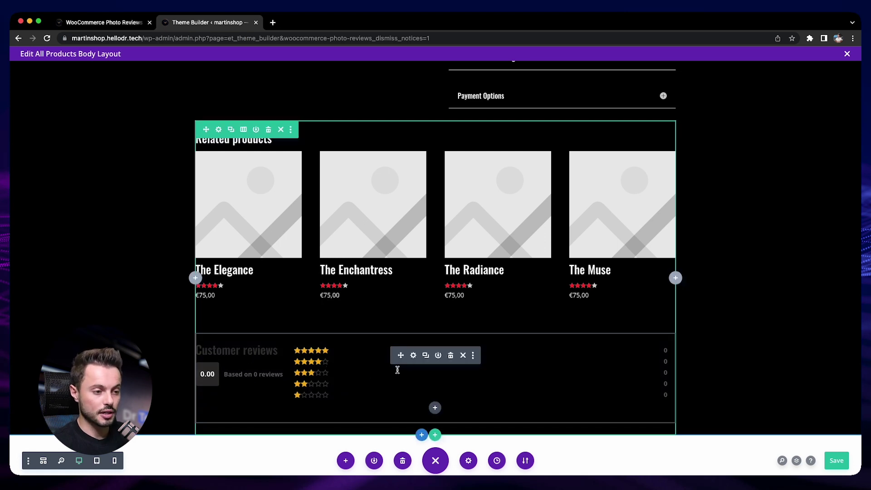
{"action": "left_click", "coordinate": [414, 356]}
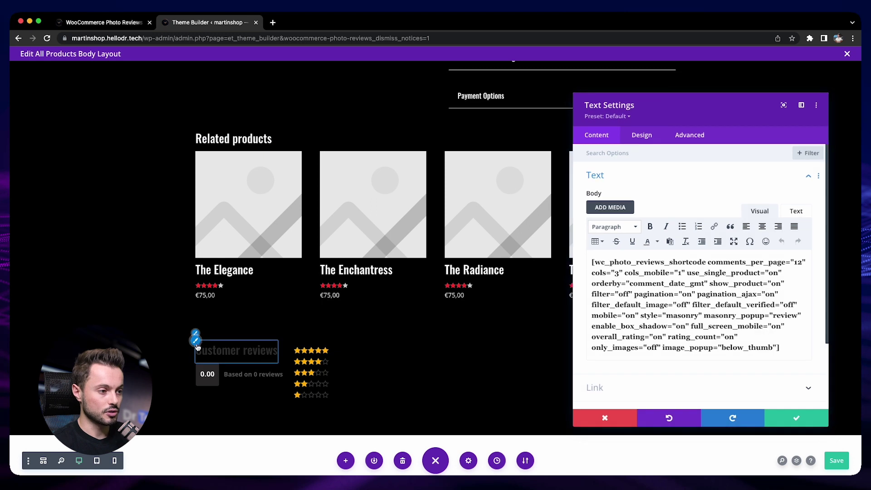
{"action": "left_click", "coordinate": [195, 336]}
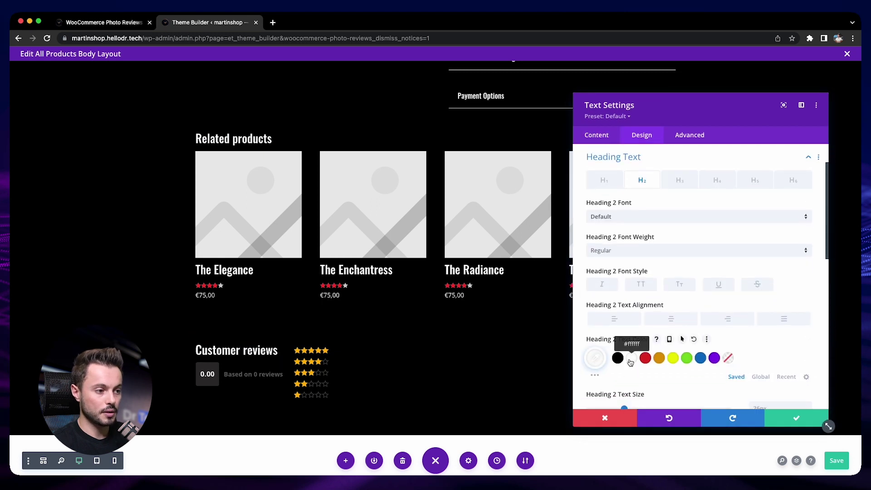
{"action": "scroll", "coordinate": [654, 206], "scroll_direction": "up", "scroll_amount": 2}
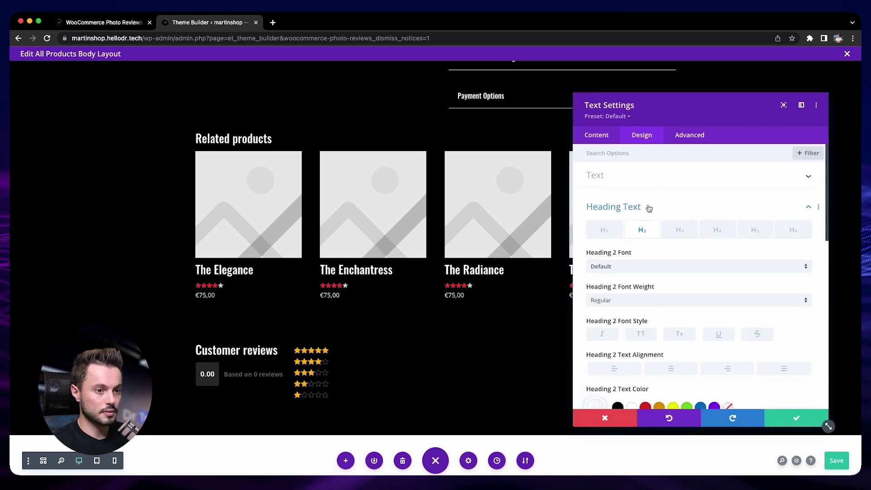
{"action": "left_click", "coordinate": [629, 178]}
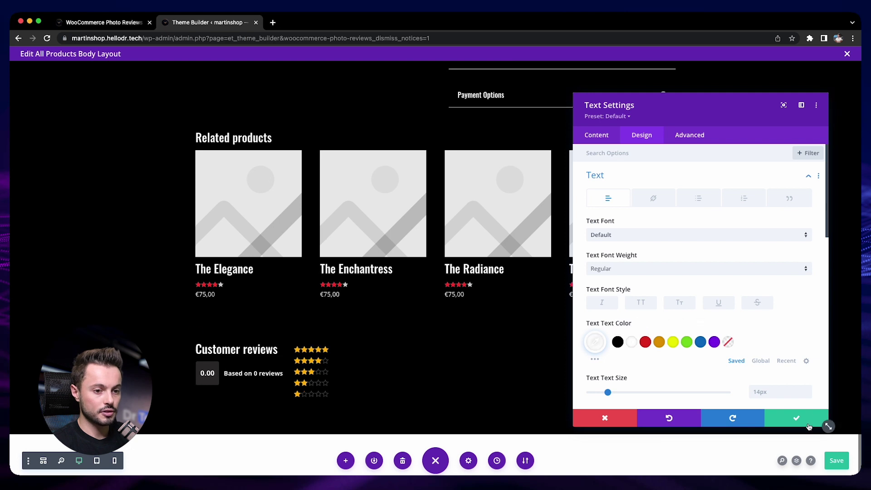
{"action": "left_click", "coordinate": [476, 331]}
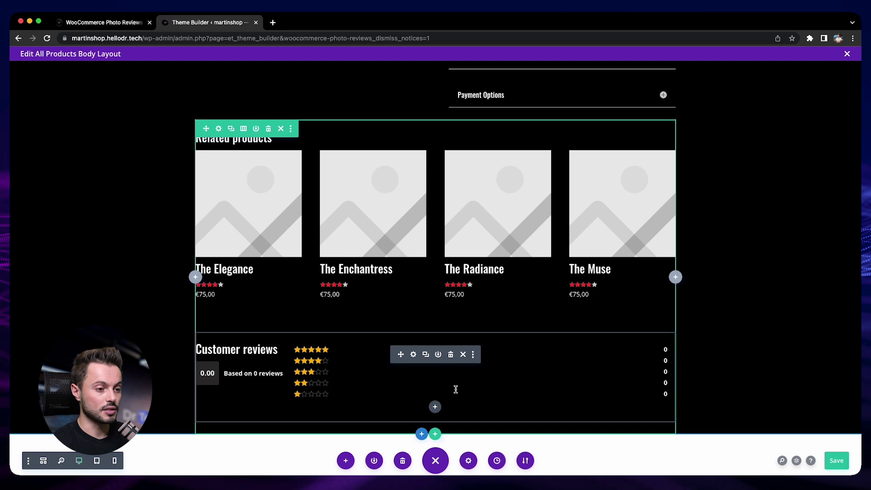
Step: Insert a Woo Product Reviews module directly below the Customer reviews text module
{"action": "left_click", "coordinate": [436, 406]}
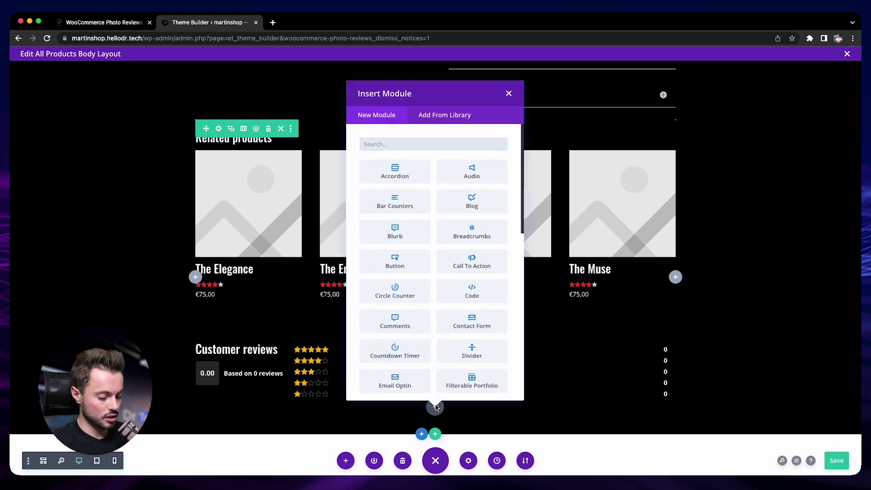
{"action": "type", "text": "woo product re"}
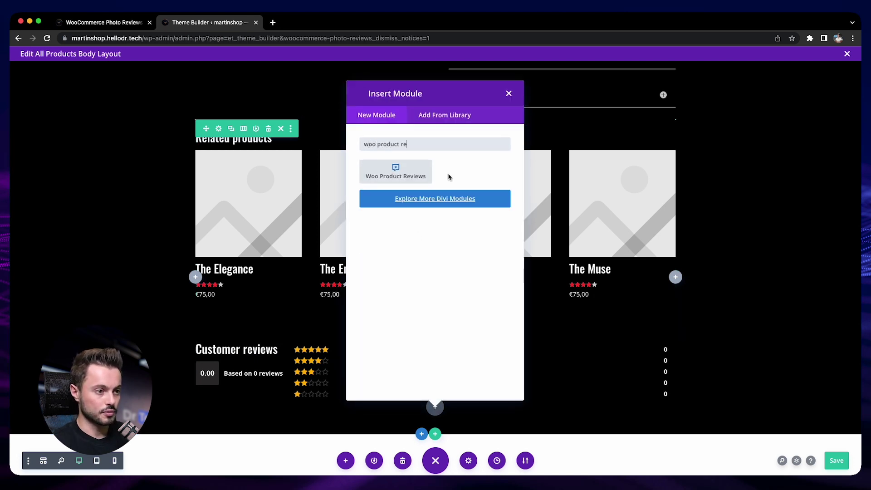
{"action": "left_click", "coordinate": [422, 175]}
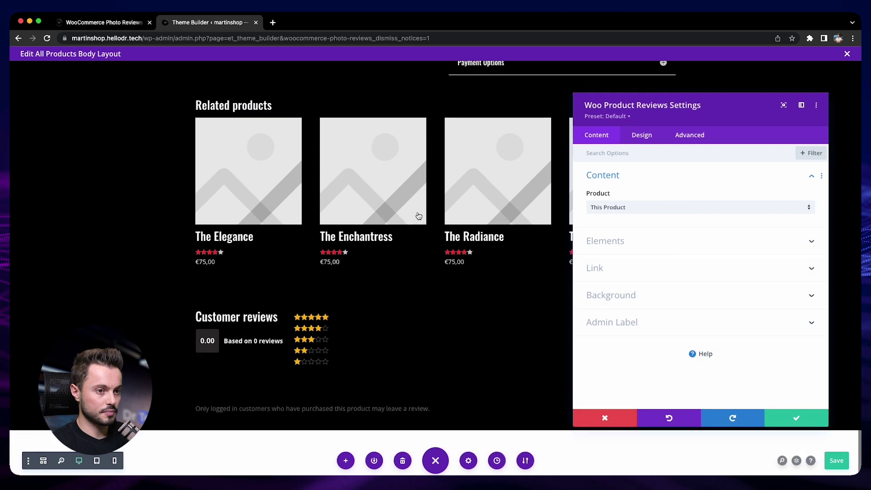
Step: Set the Woo Product Reviews module's text color to white and save the module's settings
{"action": "left_click", "coordinate": [650, 136]}
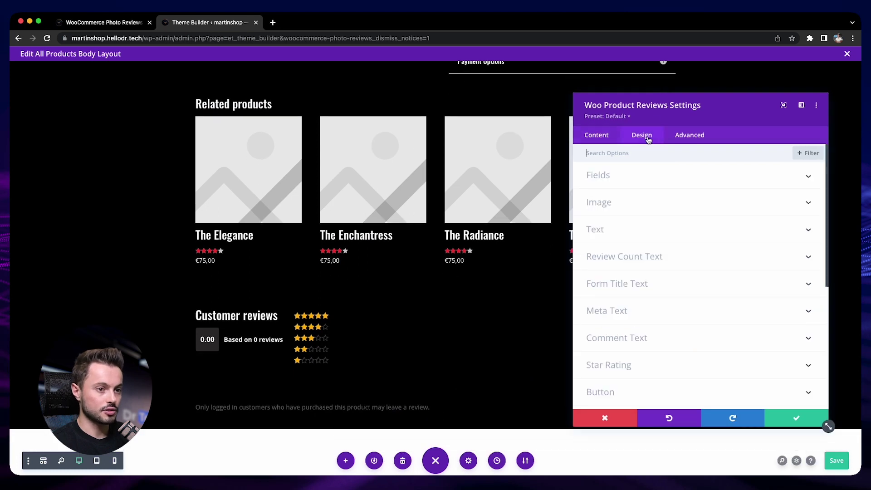
{"action": "left_click", "coordinate": [605, 223]}
{"action": "left_click", "coordinate": [613, 226]}
{"action": "left_click", "coordinate": [628, 232]}
{"action": "scroll", "coordinate": [721, 390], "scroll_direction": "down", "scroll_amount": 5}
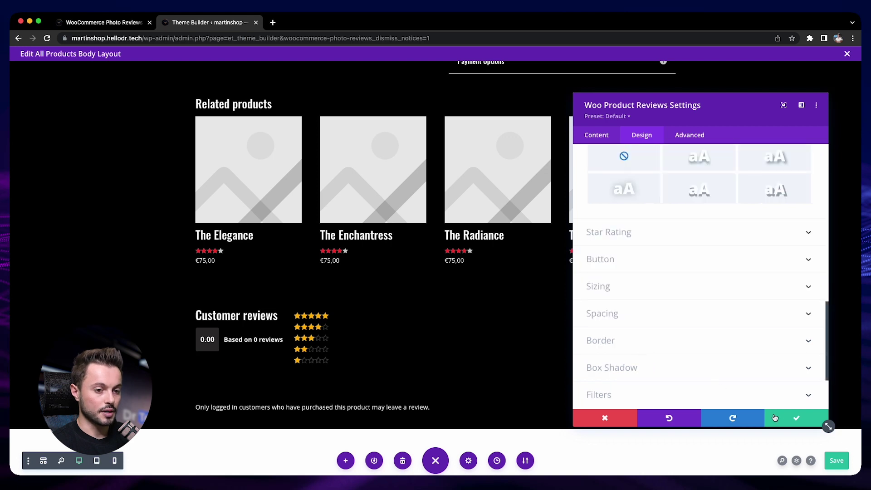
{"action": "left_click", "coordinate": [794, 416]}
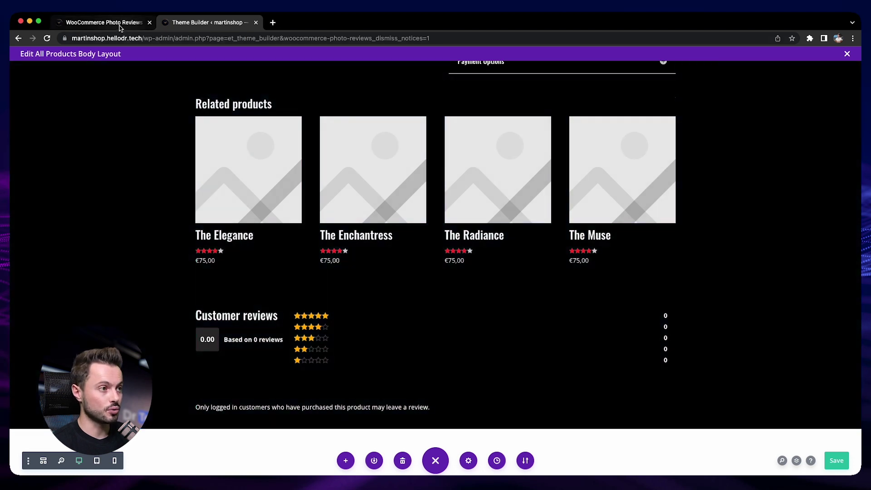
Step: Open the store's support documentation from the Photo Reviews admin page and search it for "photo"
{"action": "left_click", "coordinate": [104, 22]}
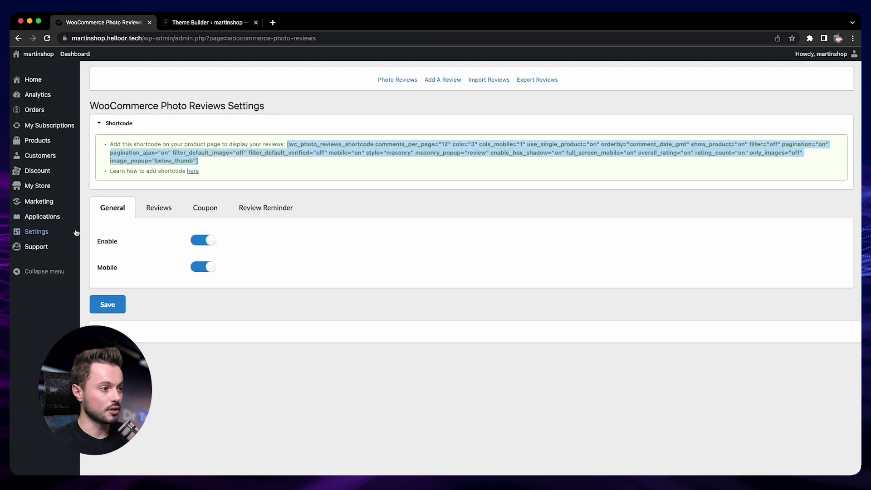
{"action": "left_click", "coordinate": [55, 246]}
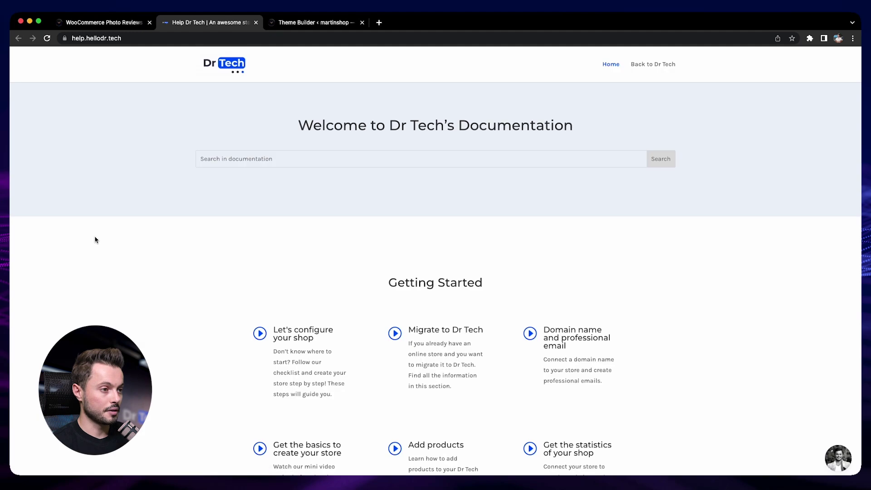
{"action": "left_click", "coordinate": [227, 158]}
{"action": "type", "text": "p"}
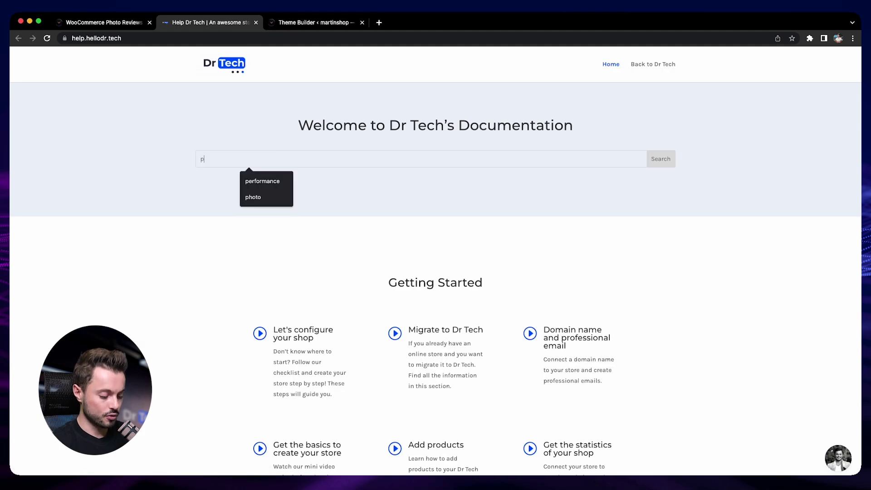
{"action": "type", "text": "hoto"}
{"action": "key", "text": "Return"}
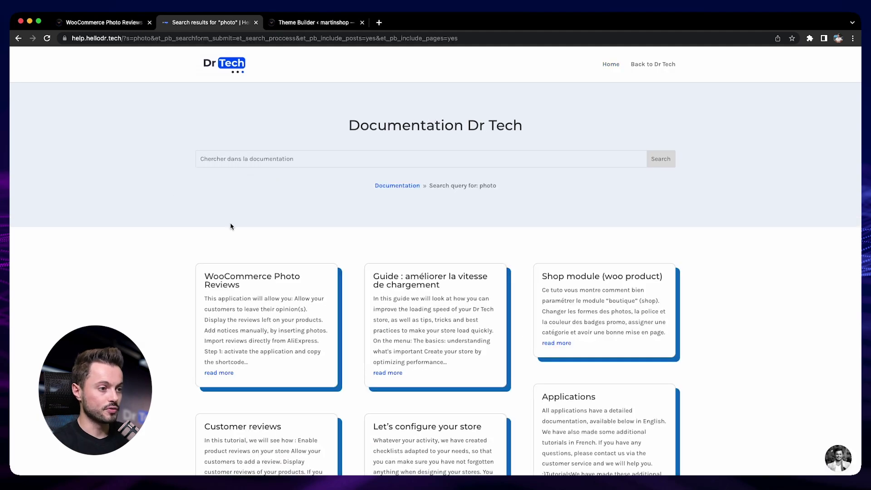
Step: Open the WooCommerce Photo Reviews article and copy the .et_pb_comments_module #comments CSS code that prevents reviews from displaying twice
{"action": "left_click", "coordinate": [264, 277]}
{"action": "scroll", "coordinate": [264, 276], "scroll_direction": "down", "scroll_amount": 10}
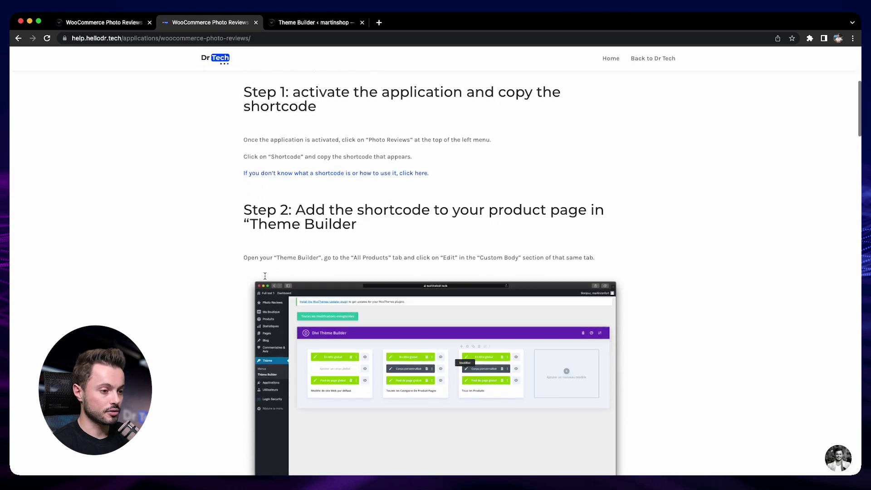
{"action": "scroll", "coordinate": [266, 279], "scroll_direction": "down", "scroll_amount": 15}
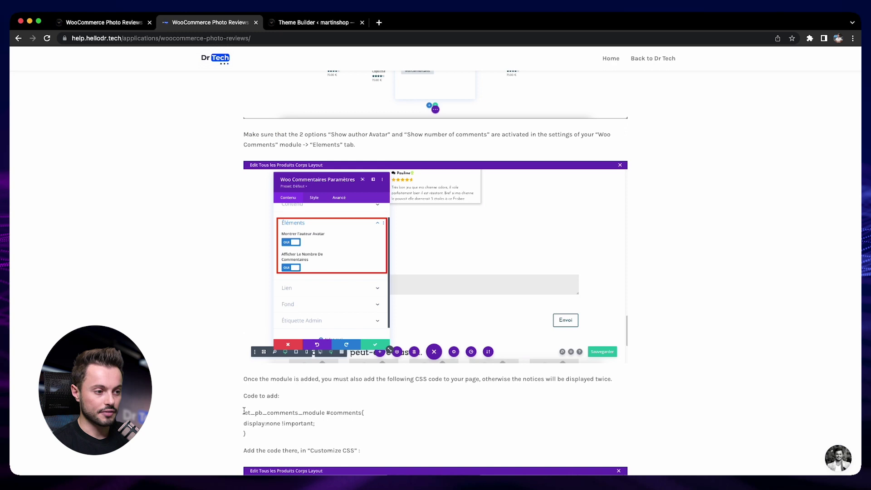
{"action": "left_click_drag", "start_coordinate": [242, 413], "coordinate": [269, 437]}
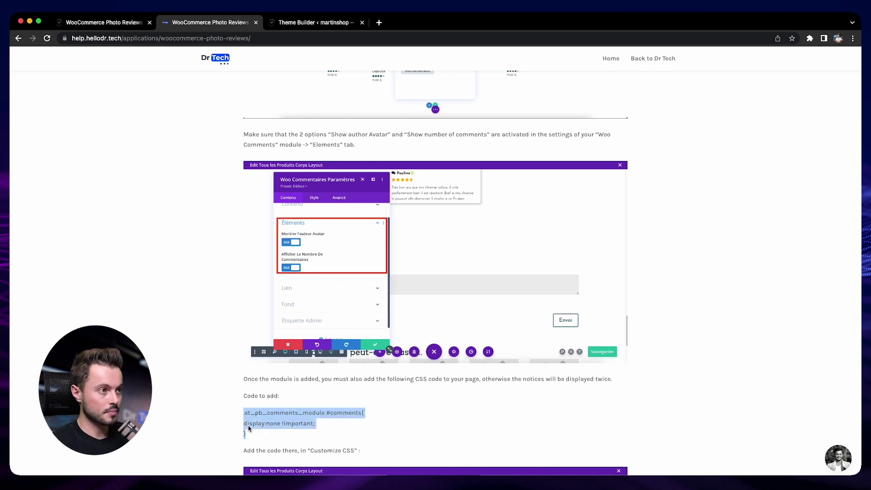
Step: Paste the copied CSS into the All Products body template's custom CSS and save the layout
{"action": "left_click", "coordinate": [322, 22]}
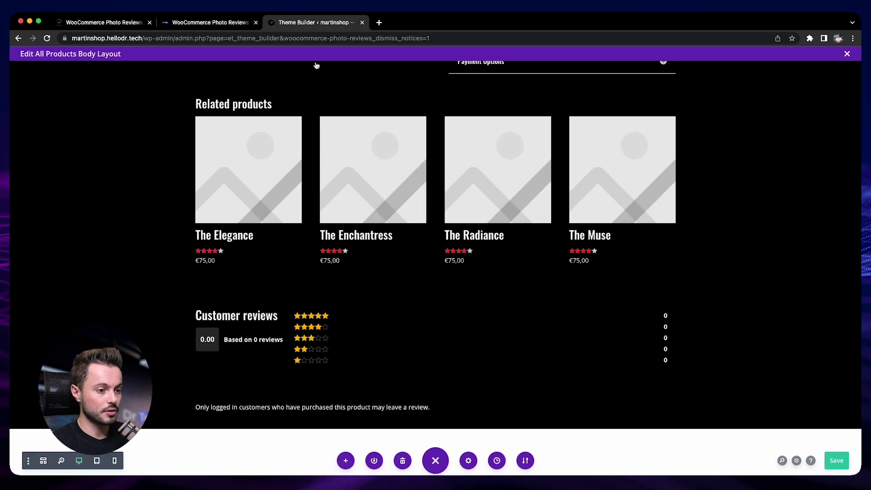
{"action": "left_click", "coordinate": [470, 462]}
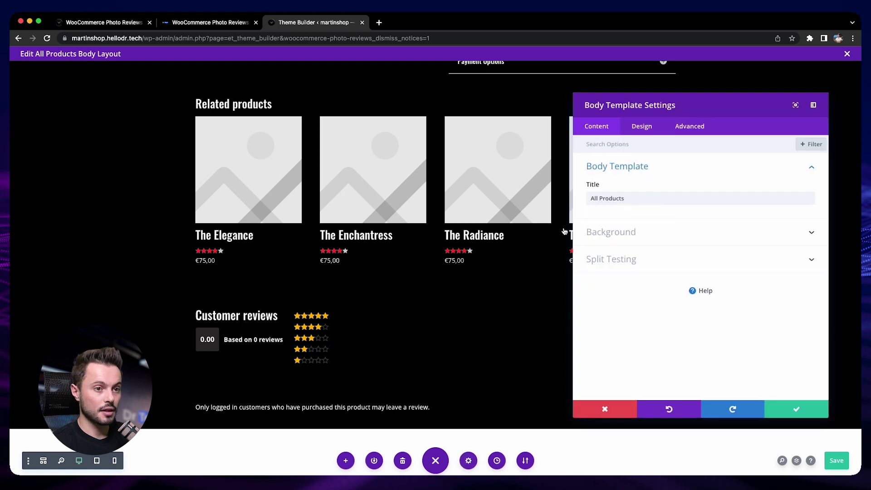
{"action": "left_click", "coordinate": [695, 133]}
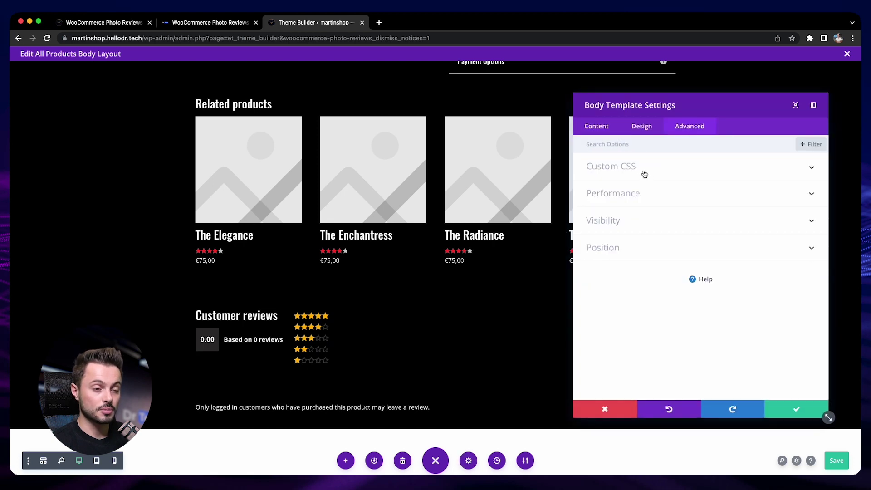
{"action": "left_click", "coordinate": [644, 173]}
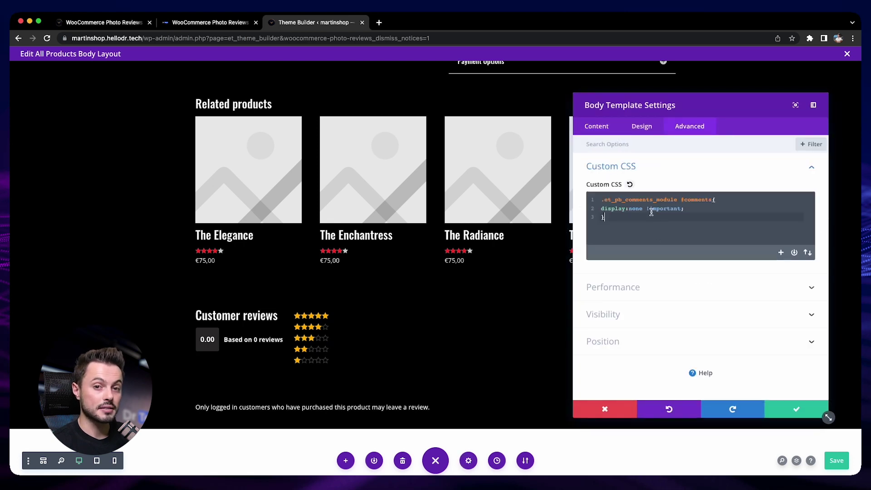
{"action": "left_click", "coordinate": [798, 411]}
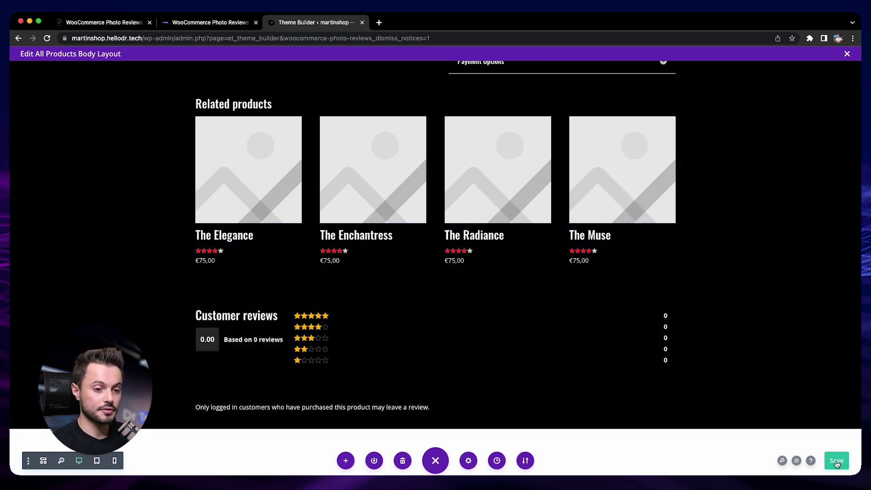
{"action": "left_click", "coordinate": [837, 461]}
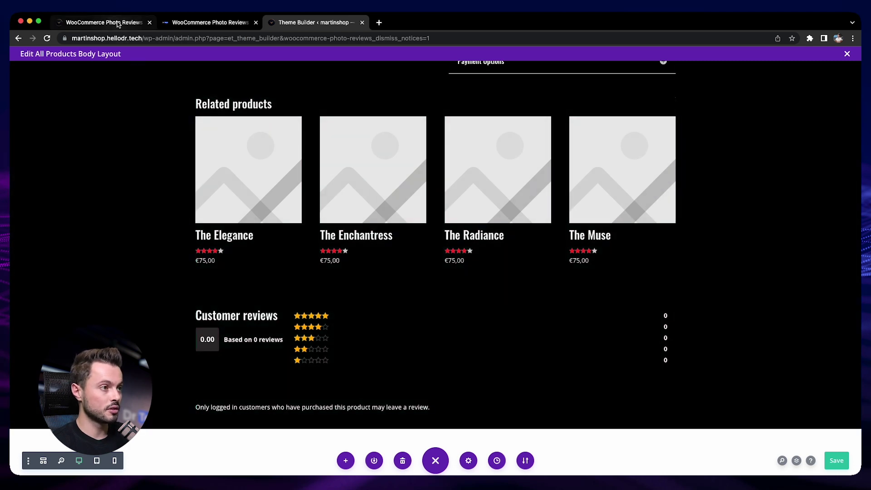
Step: Open The Grace's product page in a new browser tab from the store's product list and examine its price area and customer reviews section
{"action": "left_click", "coordinate": [117, 24]}
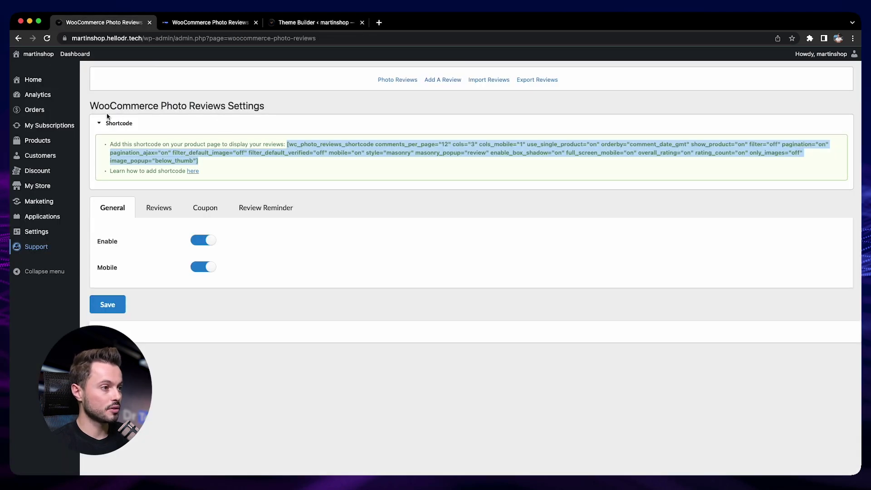
{"action": "left_click", "coordinate": [98, 142]}
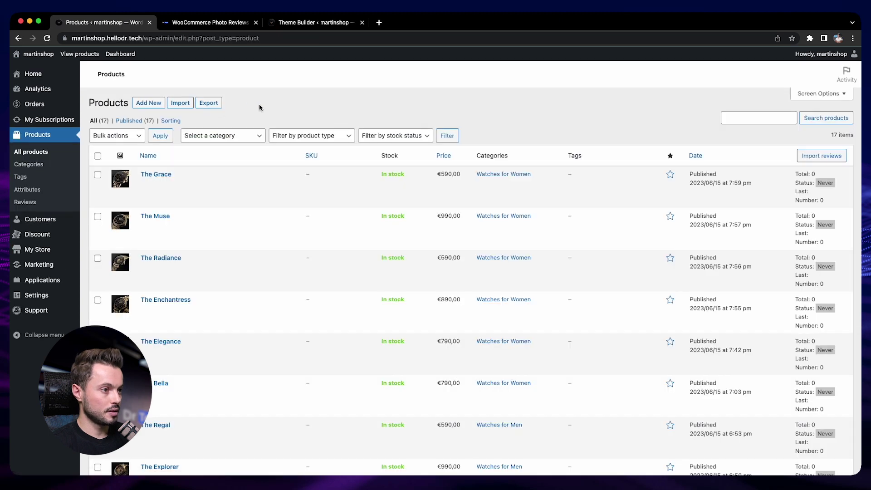
{"action": "mouse_move", "coordinate": [142, 193]}
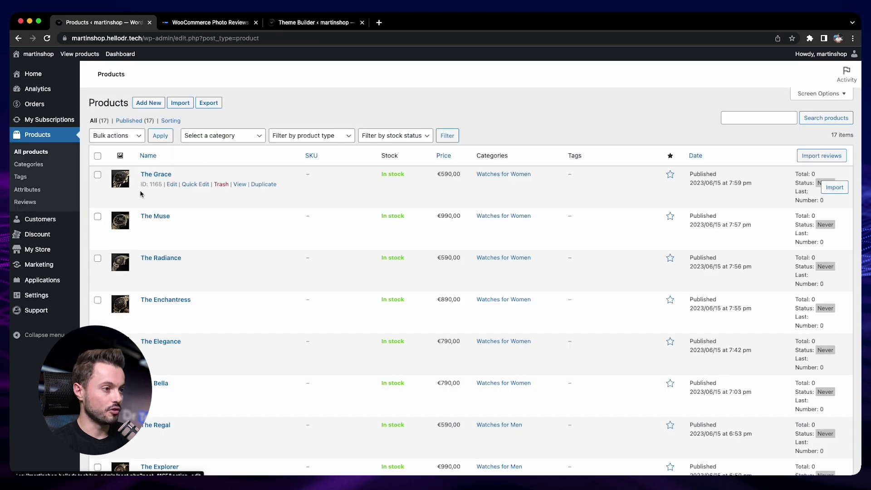
{"action": "right_click", "coordinate": [238, 184]}
{"action": "left_click", "coordinate": [272, 190]}
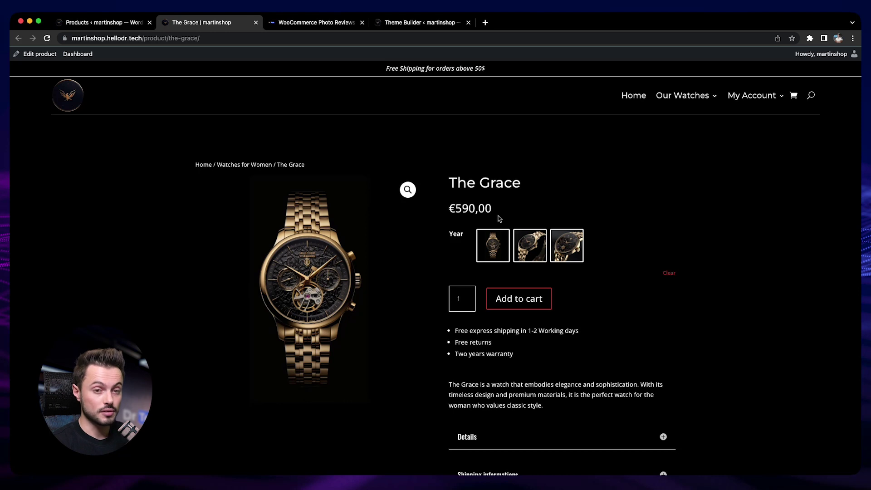
{"action": "scroll", "coordinate": [614, 210], "scroll_direction": "down", "scroll_amount": 2}
{"action": "scroll", "coordinate": [615, 210], "scroll_direction": "up", "scroll_amount": 2}
{"action": "scroll", "coordinate": [640, 242], "scroll_direction": "down", "scroll_amount": 10}
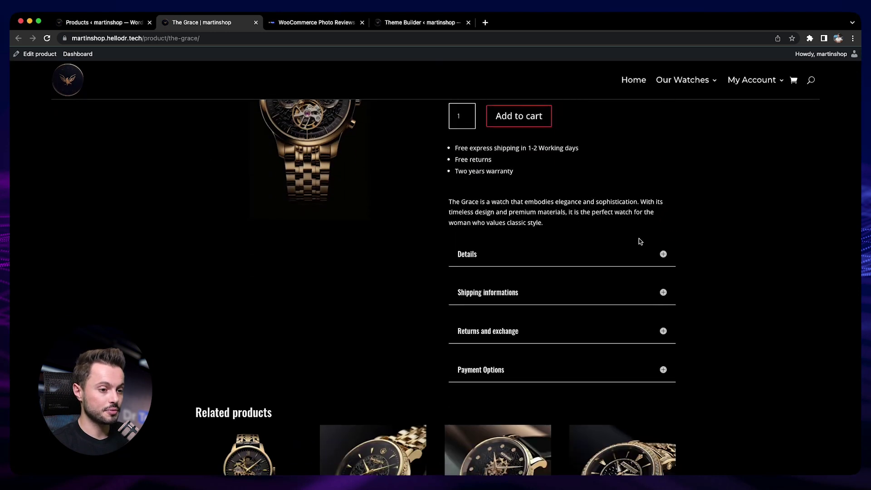
{"action": "scroll", "coordinate": [640, 241], "scroll_direction": "down", "scroll_amount": 3}
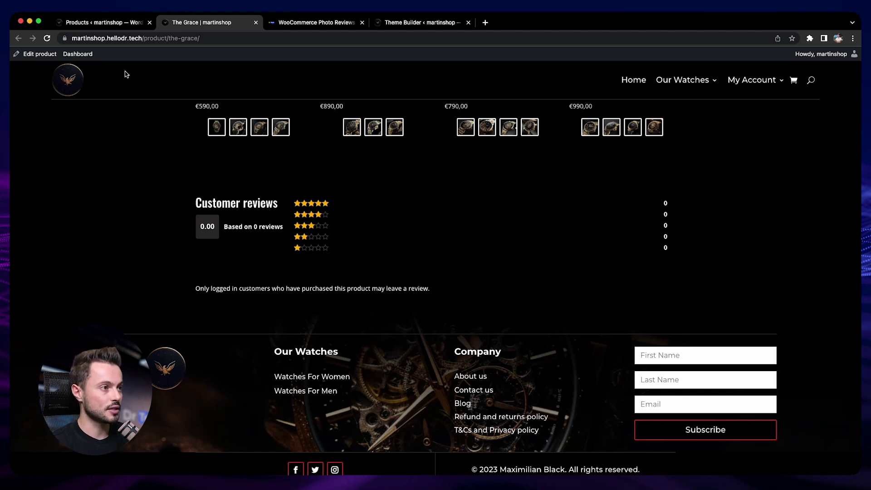
Step: Allow reviews from anyone by disabling "Reviews can only be left by 'verified owners'" in the WooCommerce product settings, and save the changes
{"action": "left_click", "coordinate": [104, 23]}
{"action": "left_click", "coordinate": [36, 295]}
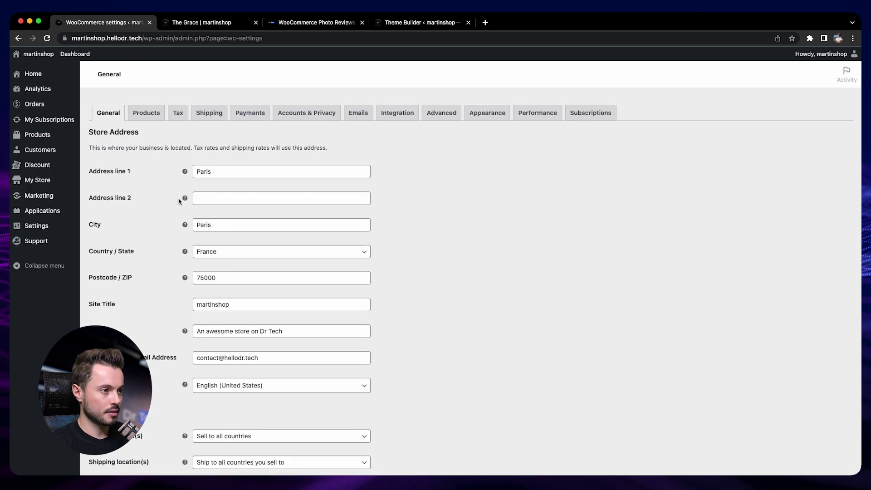
{"action": "left_click", "coordinate": [155, 118]}
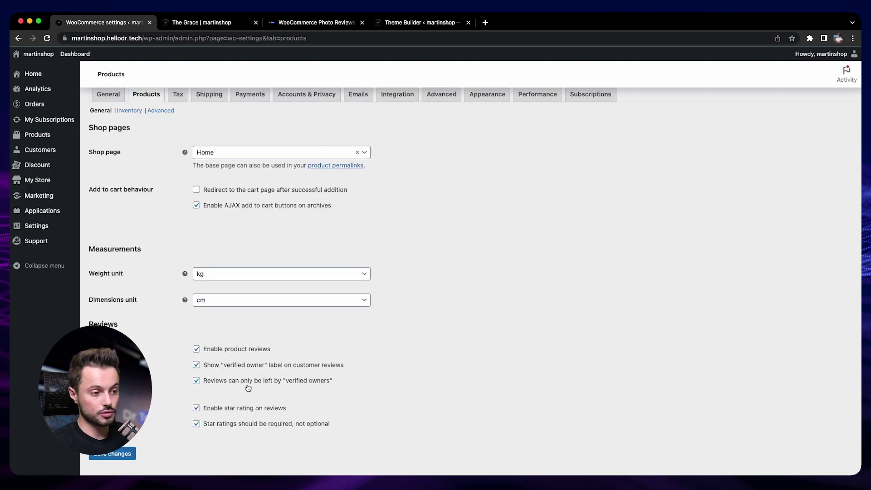
{"action": "left_click", "coordinate": [237, 384]}
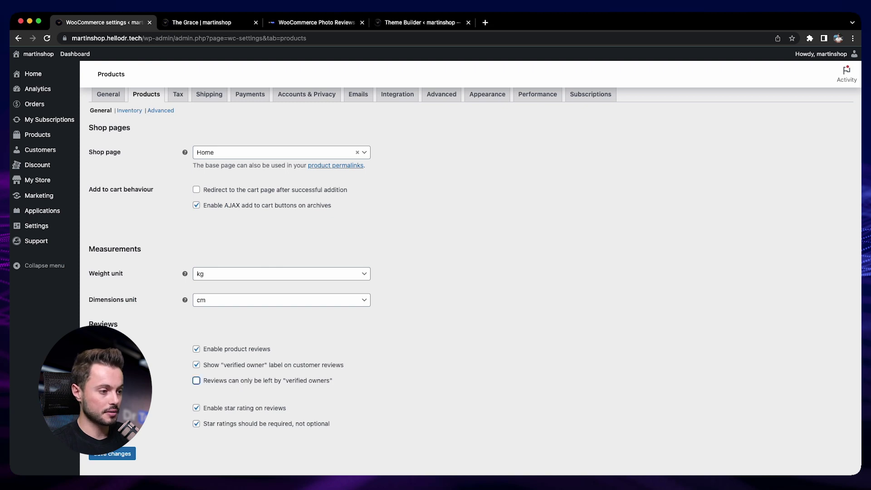
{"action": "left_click", "coordinate": [119, 455]}
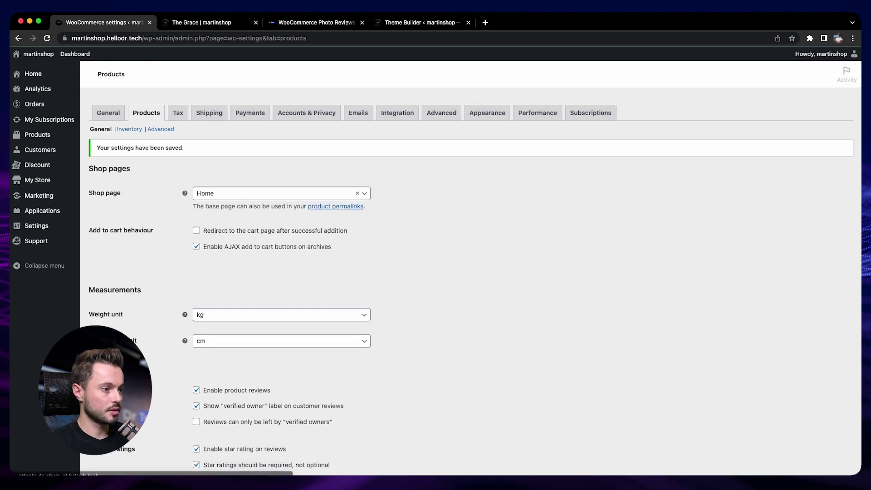
Step: Reload The Grace's product page and submit a five-star review titled "Super product" with the text "Very good!"
{"action": "left_click", "coordinate": [207, 26]}
{"action": "left_click", "coordinate": [47, 39]}
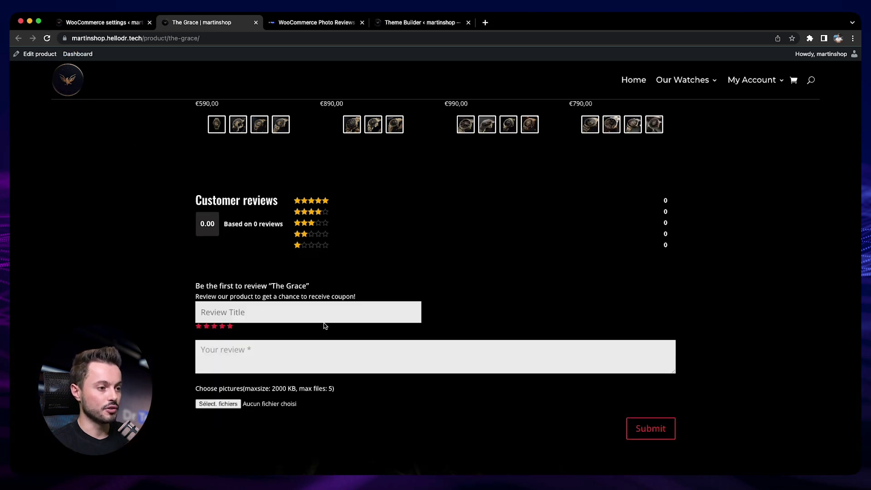
{"action": "left_click", "coordinate": [356, 314]}
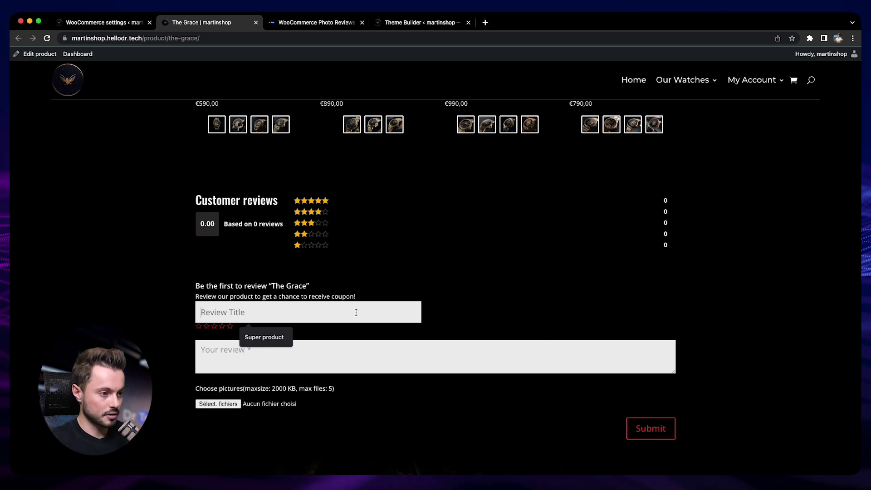
{"action": "left_click", "coordinate": [272, 337]}
{"action": "left_click", "coordinate": [271, 355]}
{"action": "type", "text": "Very good!"}
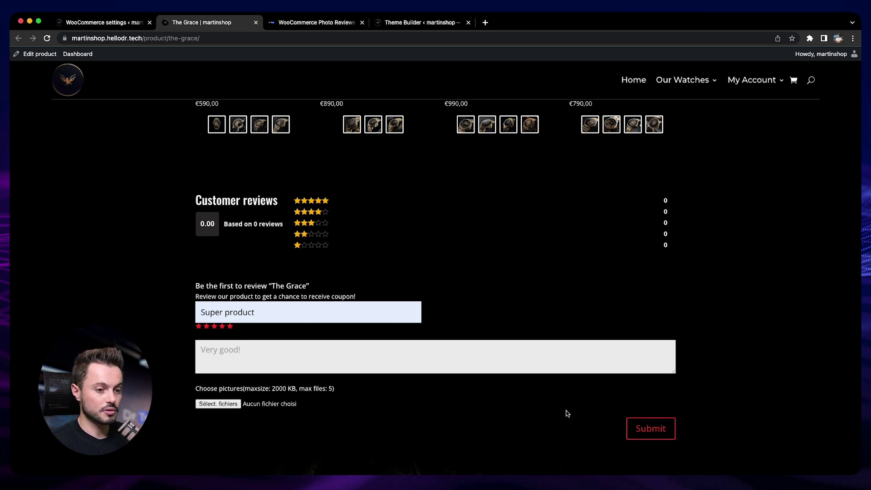
{"action": "left_click", "coordinate": [666, 436]}
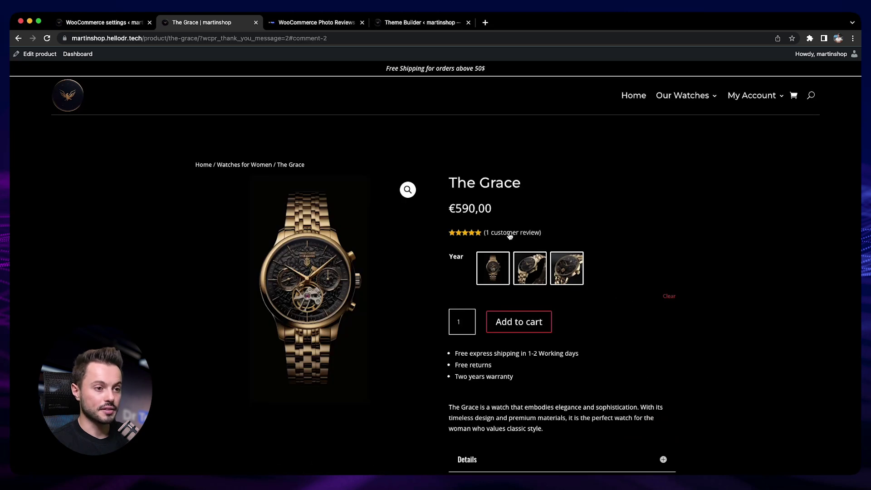
Step: Examine the customer reviews section and the submitted review on The Grace's product page
{"action": "scroll", "coordinate": [609, 294], "scroll_direction": "down", "scroll_amount": 8}
{"action": "scroll", "coordinate": [610, 294], "scroll_direction": "down", "scroll_amount": 6}
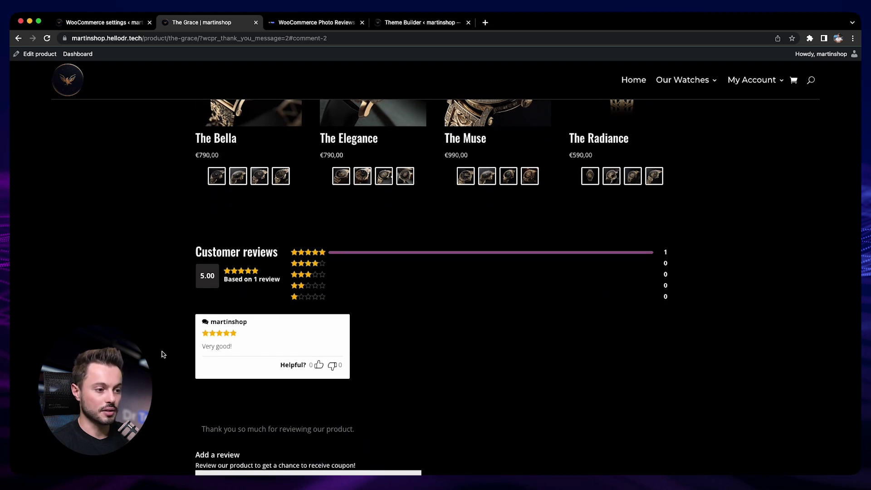
{"action": "scroll", "coordinate": [164, 354], "scroll_direction": "down", "scroll_amount": 2}
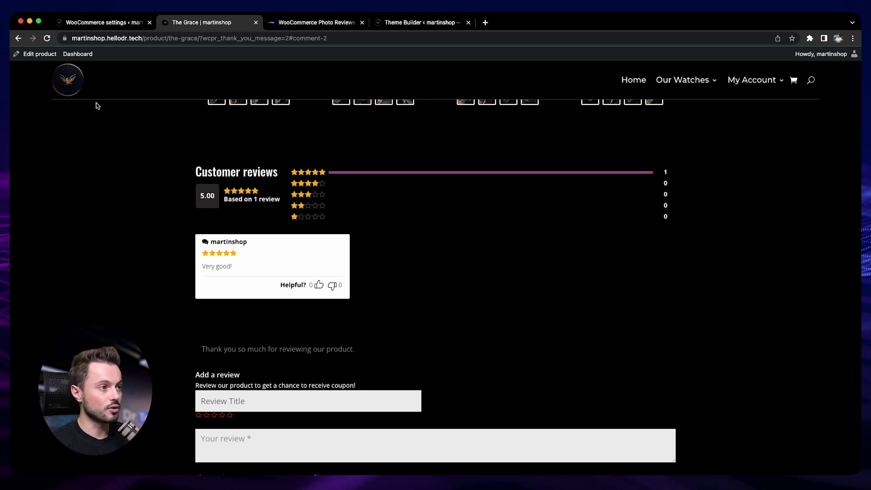
Step: Return to the store admin and open the product reviews list to view the submitted review
{"action": "left_click", "coordinate": [97, 24]}
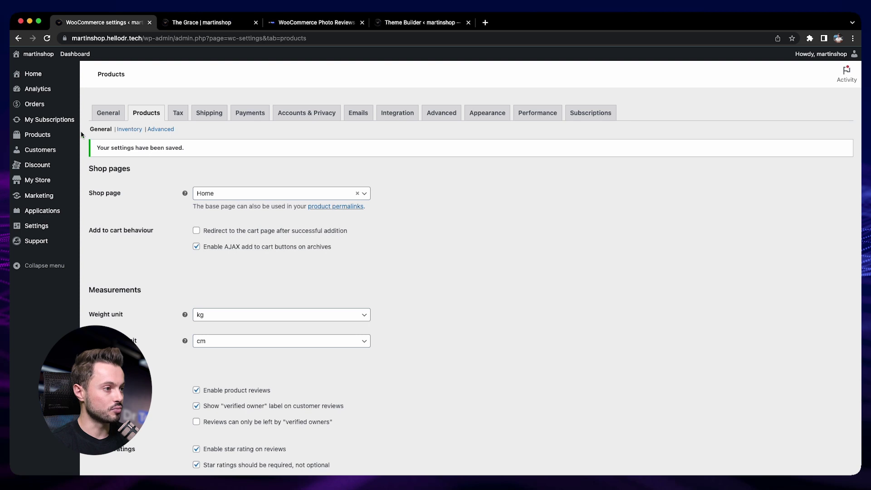
{"action": "mouse_move", "coordinate": [77, 135]}
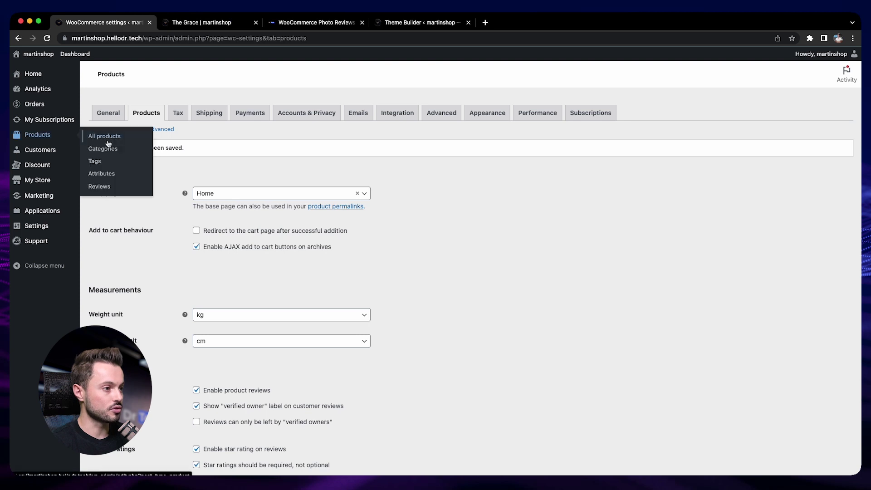
{"action": "left_click", "coordinate": [100, 187]}
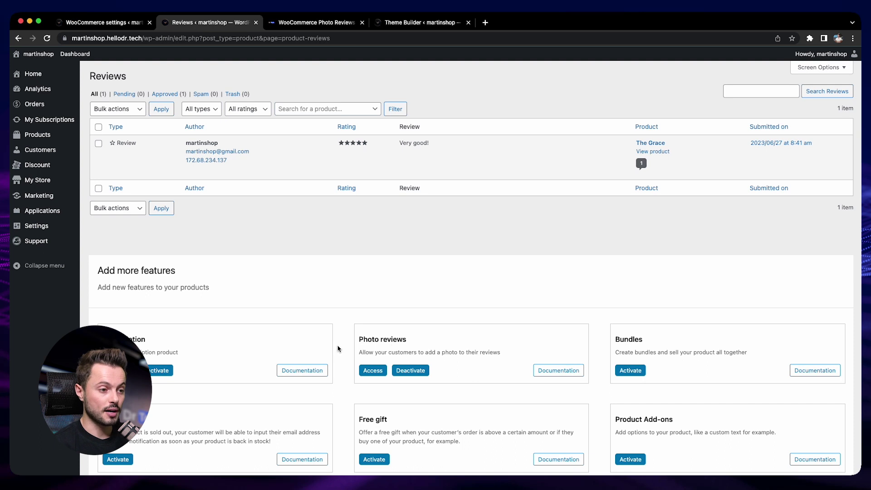
Step: Open the Photo Reviews feature's Add A Review form and examine its author, title, content, rating, date and image fields
{"action": "left_click", "coordinate": [372, 372]}
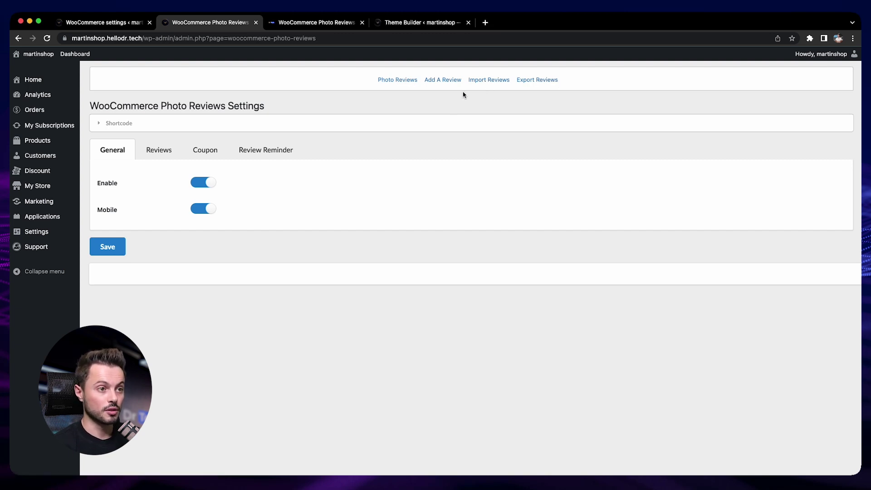
{"action": "left_click", "coordinate": [444, 80]}
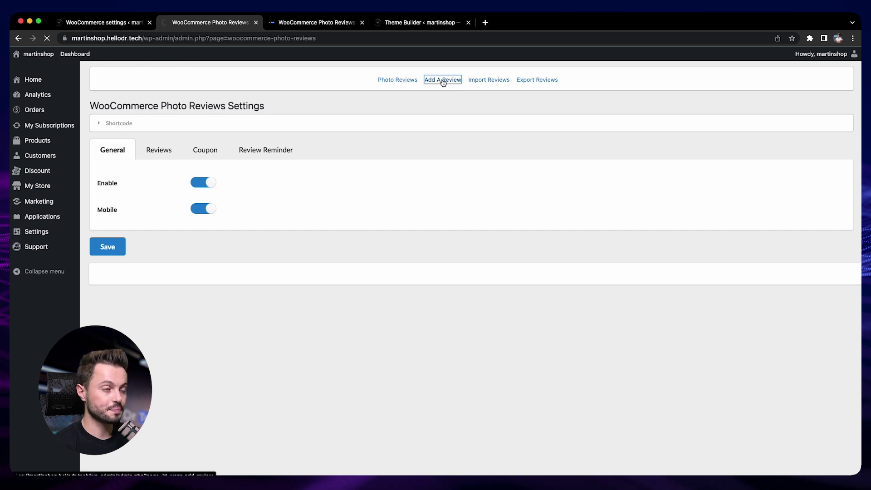
{"action": "scroll", "coordinate": [152, 139], "scroll_direction": "down", "scroll_amount": 2}
{"action": "scroll", "coordinate": [150, 139], "scroll_direction": "down", "scroll_amount": 2}
{"action": "scroll", "coordinate": [151, 139], "scroll_direction": "down", "scroll_amount": 1}
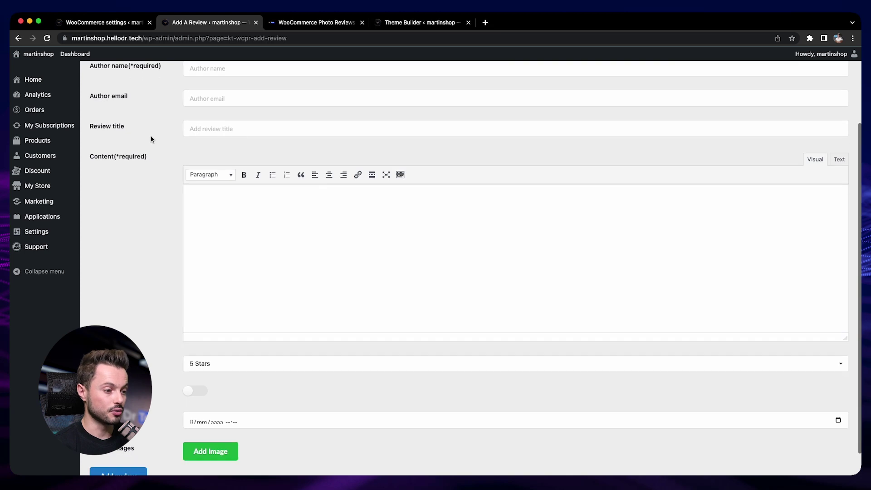
{"action": "scroll", "coordinate": [152, 139], "scroll_direction": "up", "scroll_amount": 3}
{"action": "scroll", "coordinate": [150, 138], "scroll_direction": "down", "scroll_amount": 3}
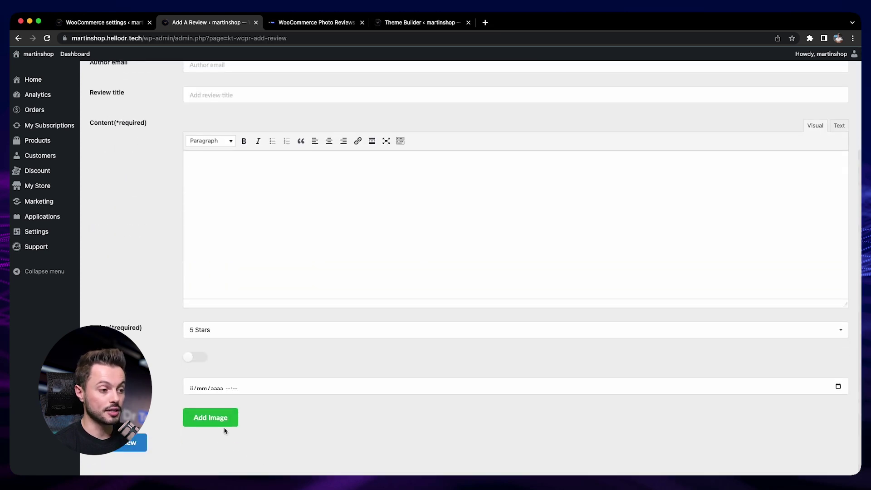
{"action": "scroll", "coordinate": [272, 431], "scroll_direction": "up", "scroll_amount": 4}
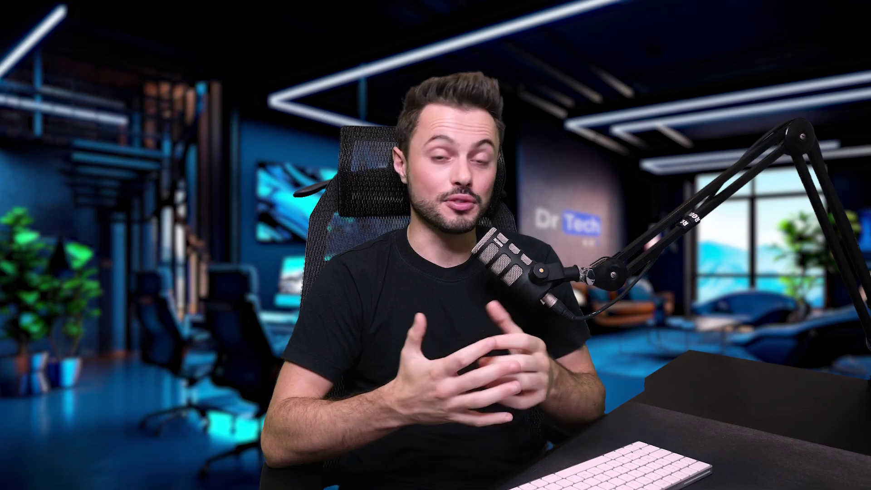